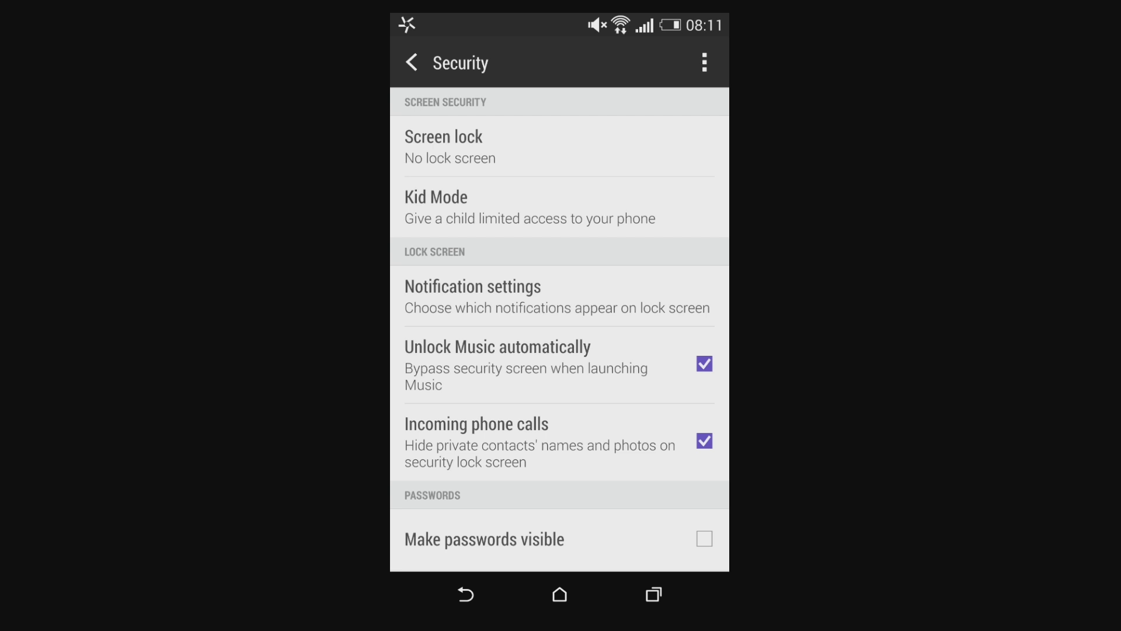
Return to the Settings list, reopen Security and bring up the Screen lock choices.
left_click(411, 62)
scroll(559, 330, "down", 5)
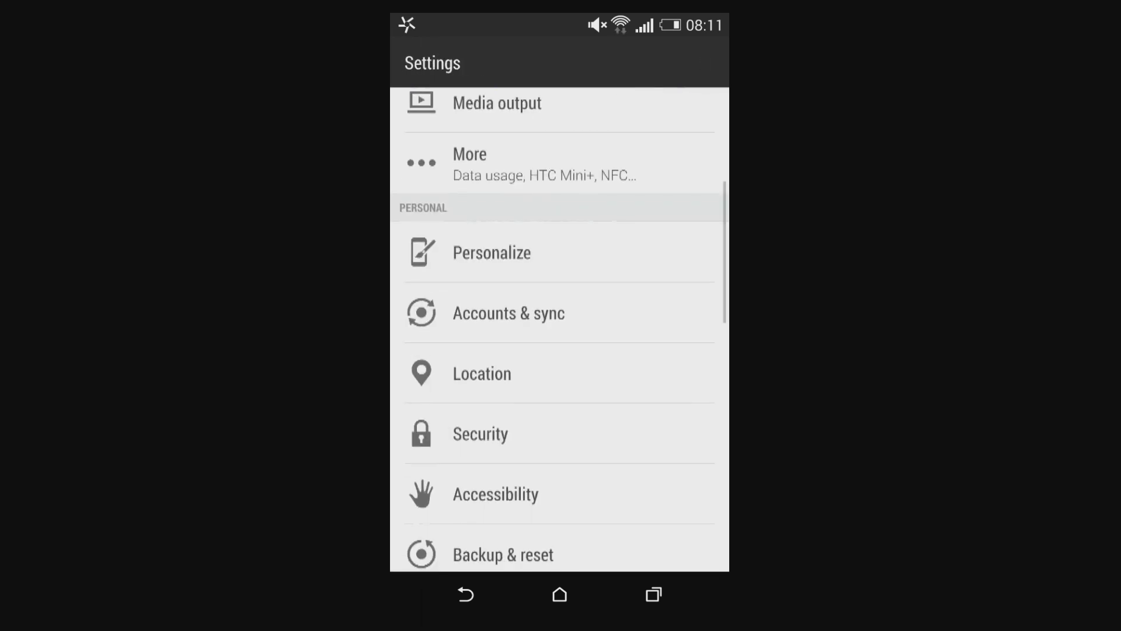
left_click(480, 434)
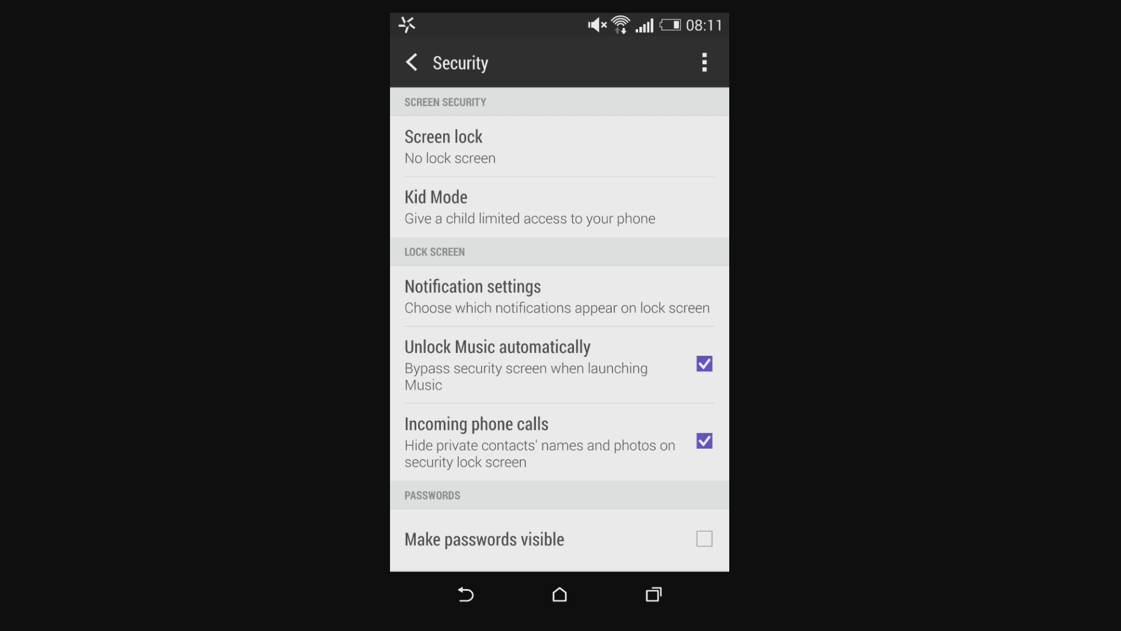
left_click(443, 146)
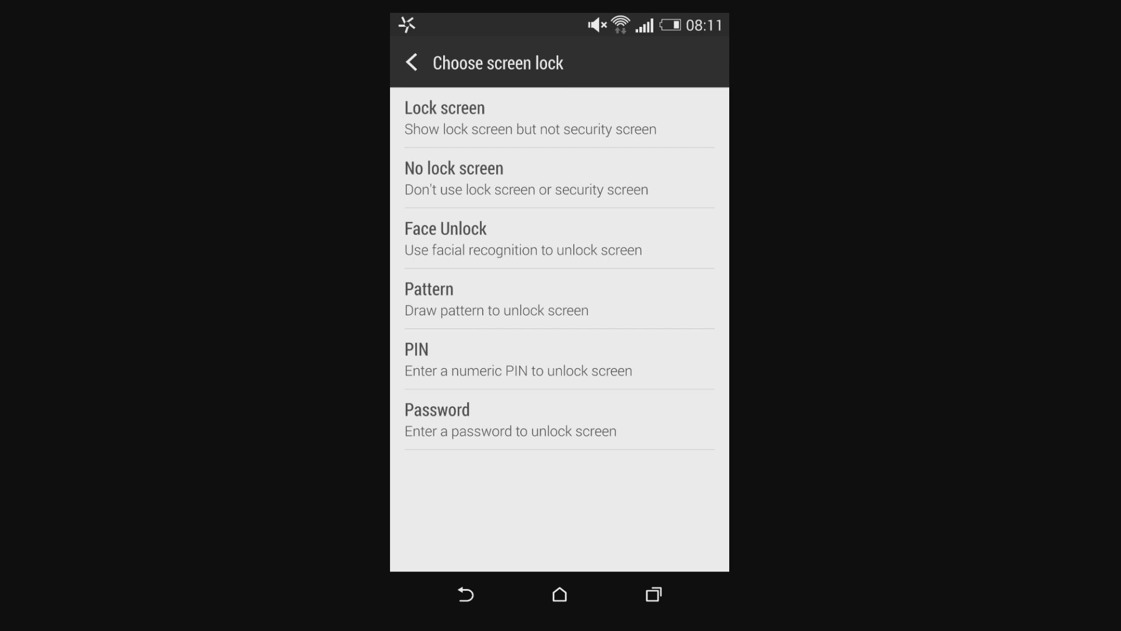
Choose Face Unlock as the screen lock and capture the face for it.
left_click(445, 238)
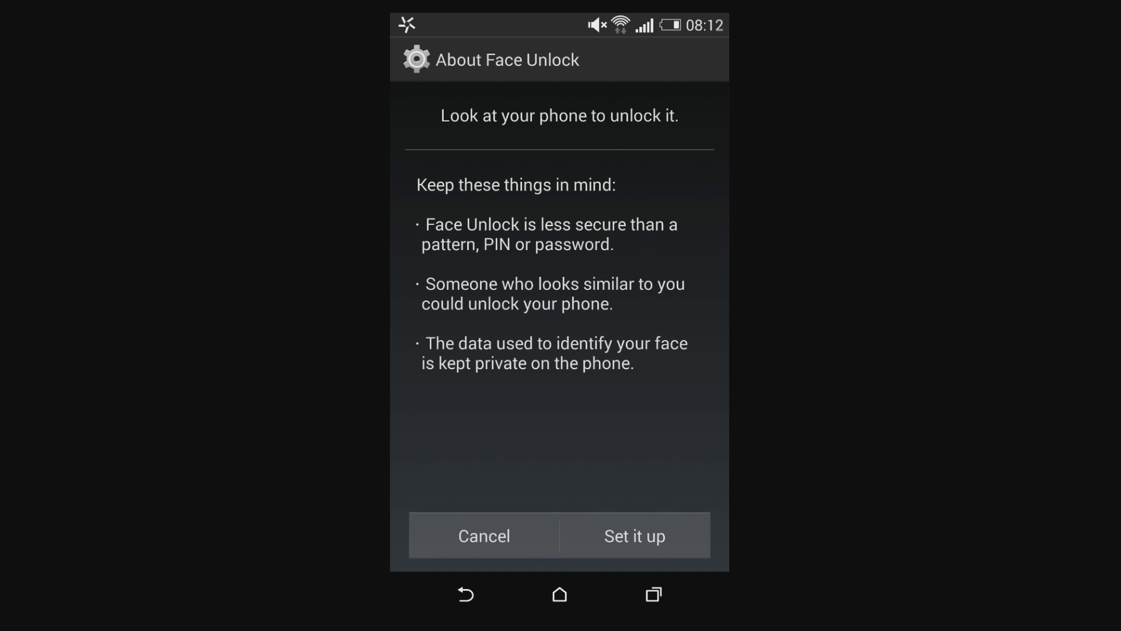
left_click(634, 535)
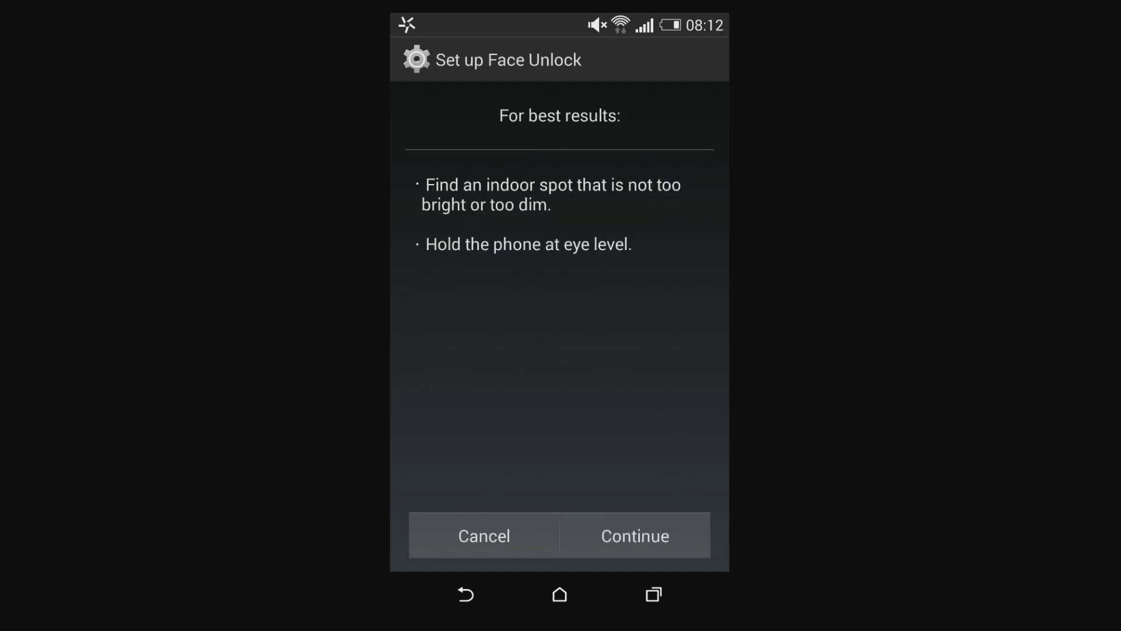
left_click(634, 535)
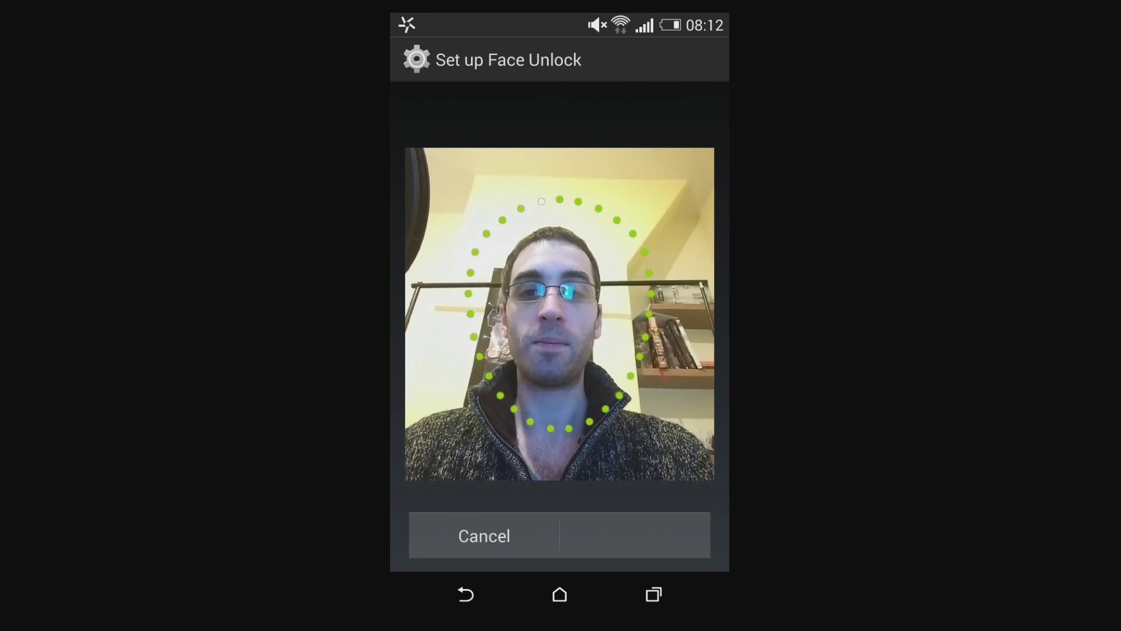
left_click(634, 535)
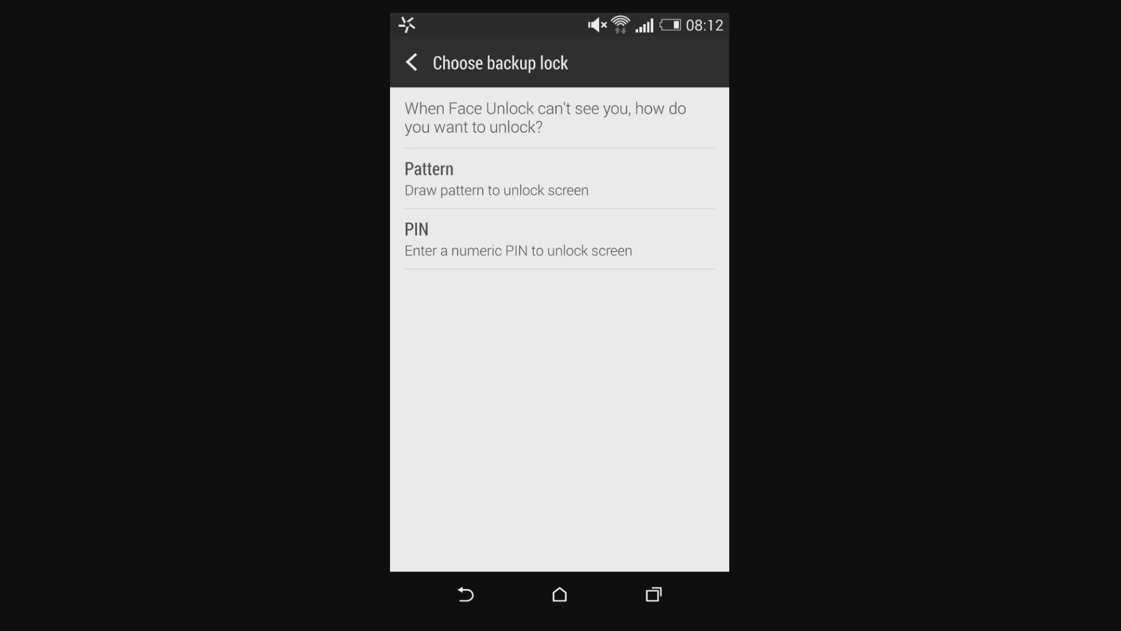
left_click(497, 179)
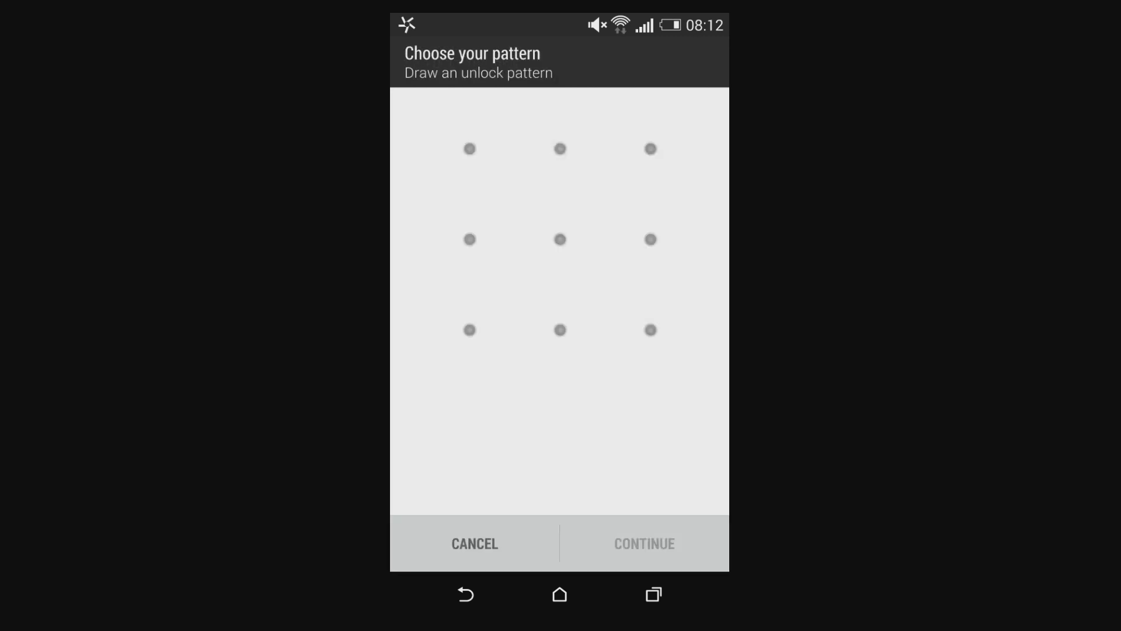
left_click_drag(469, 148, 650, 330)
left_click(645, 544)
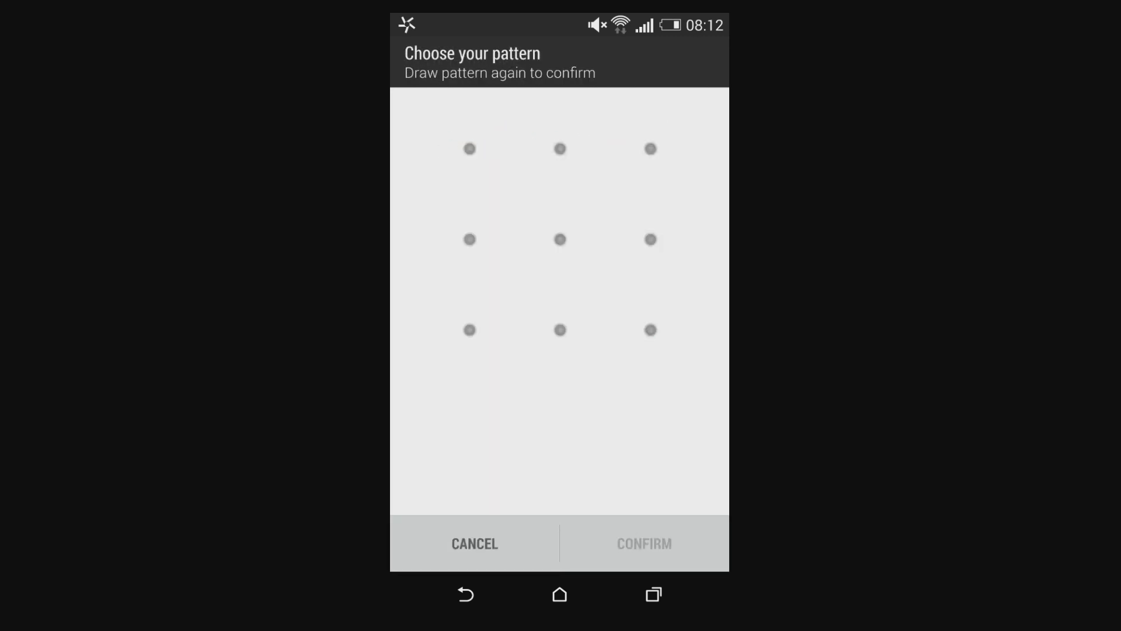
left_click_drag(470, 148, 650, 329)
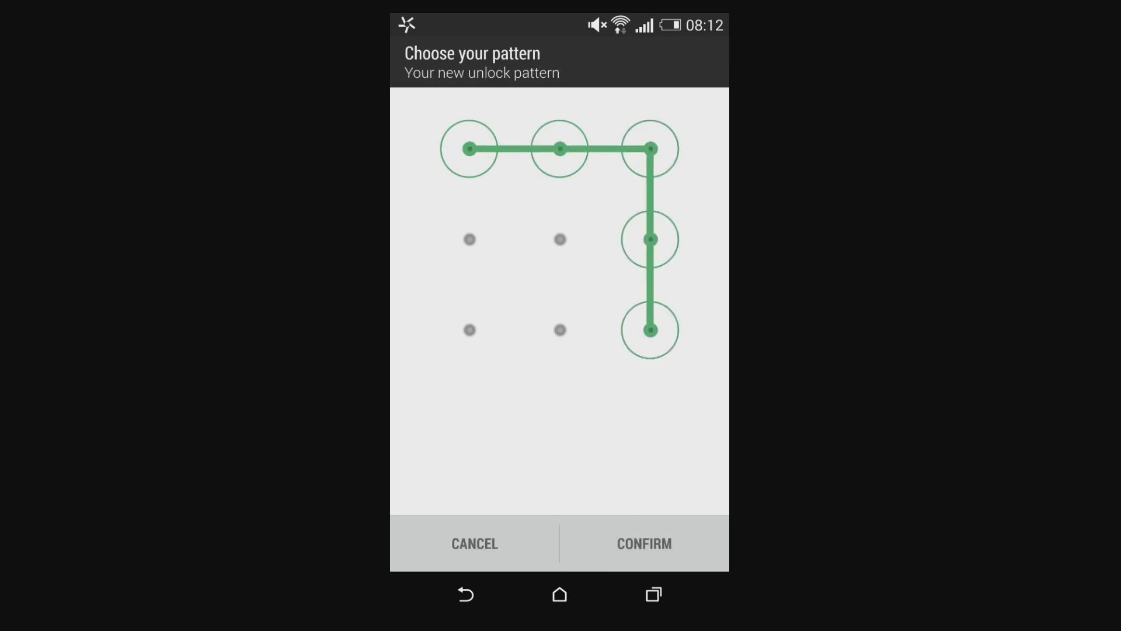
left_click(644, 543)
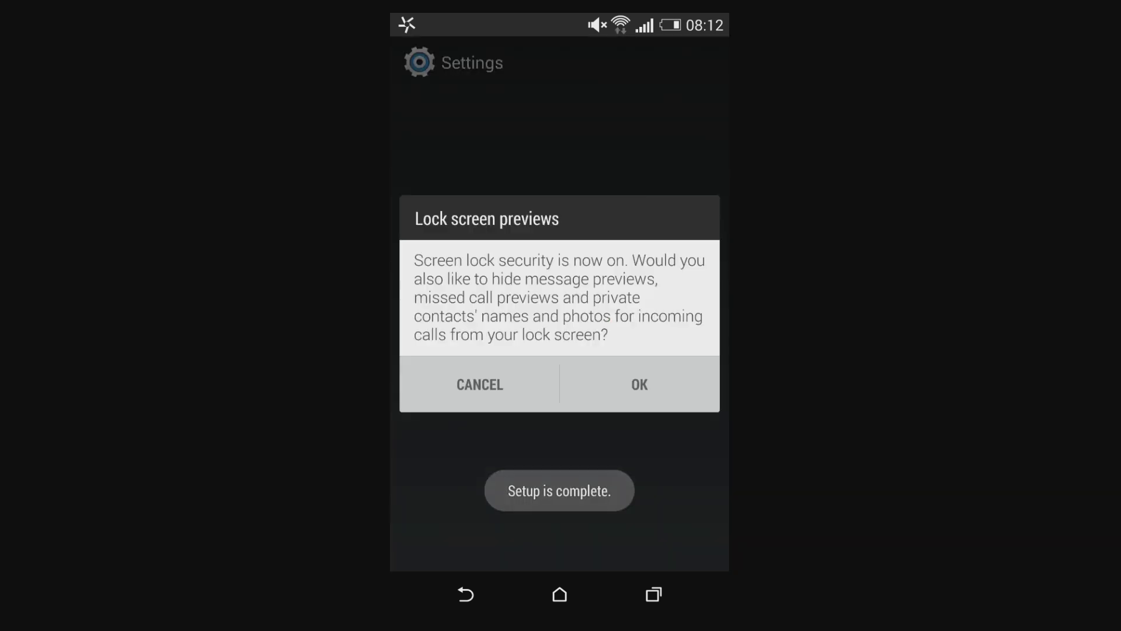
left_click(639, 384)
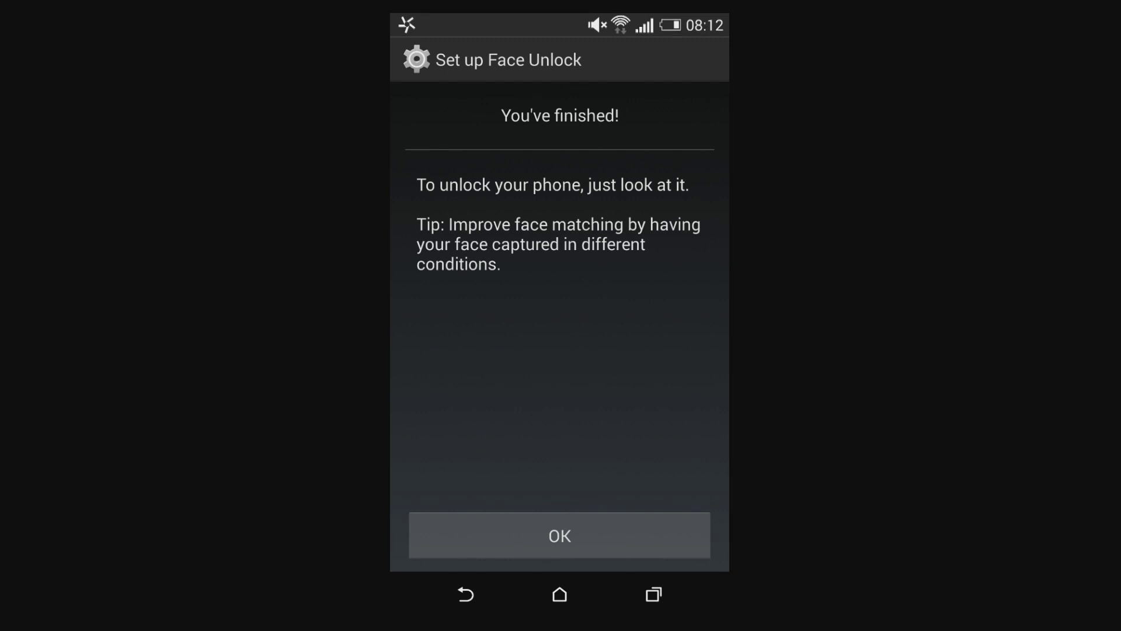
left_click(560, 535)
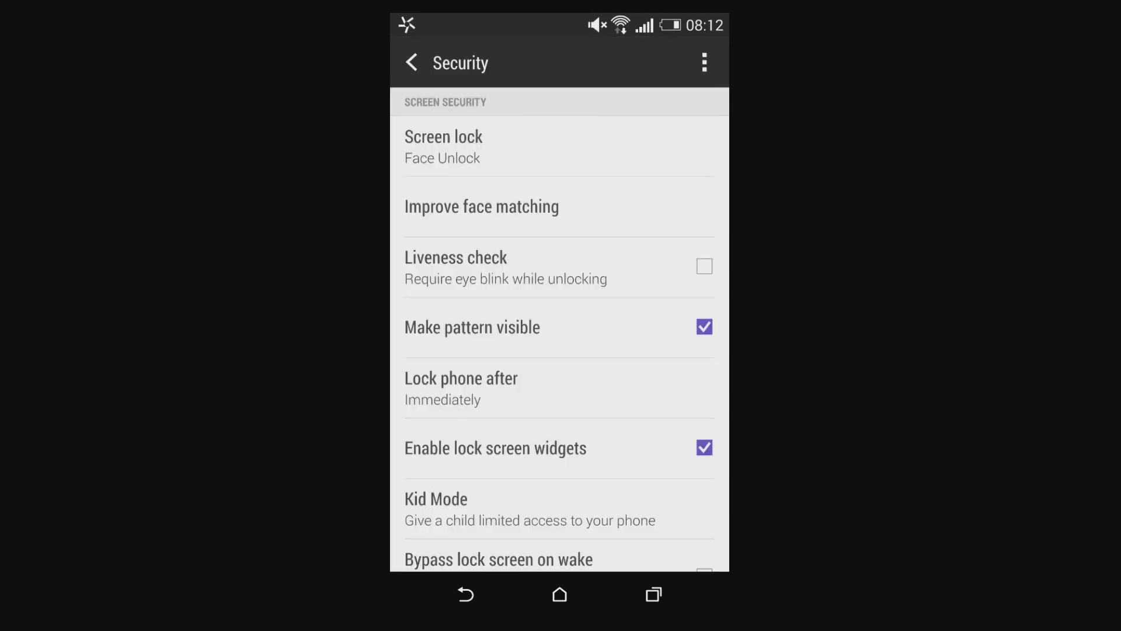
left_click(560, 595)
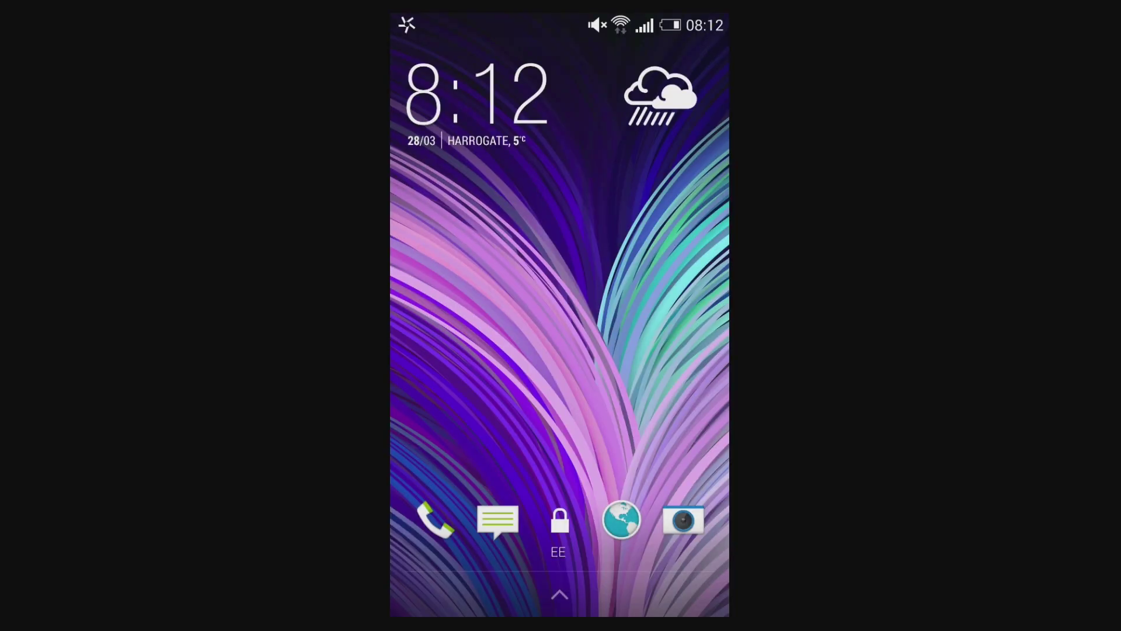
Unlock the phone by face from the lock screen, then pull down the quick settings shade.
left_click_drag(560, 522, 559, 413)
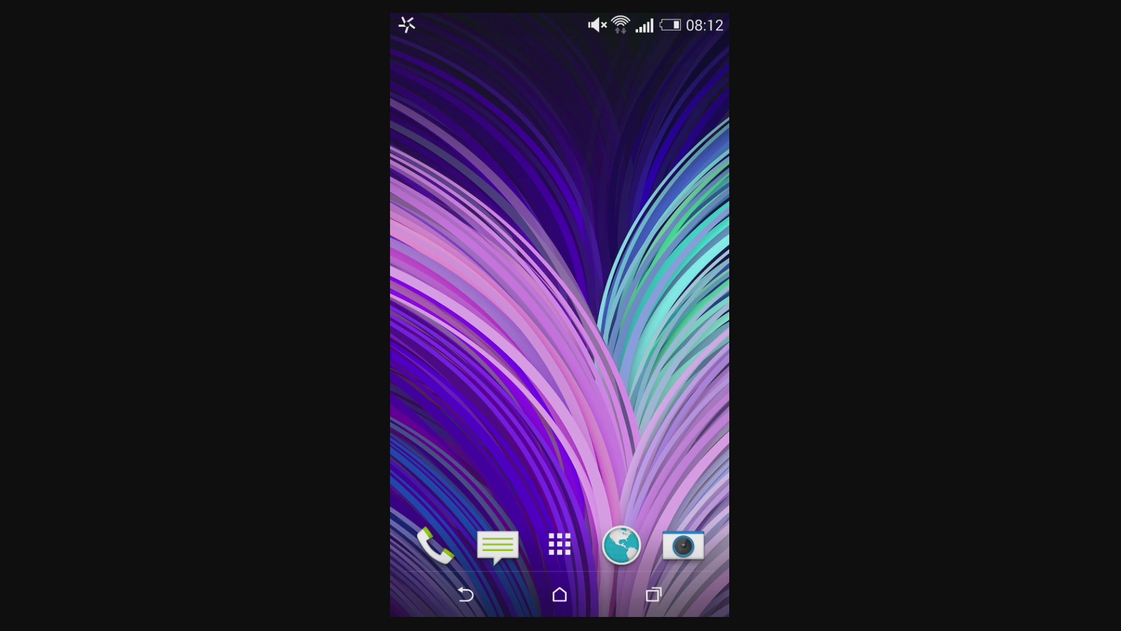
left_click_drag(559, 18, 560, 351)
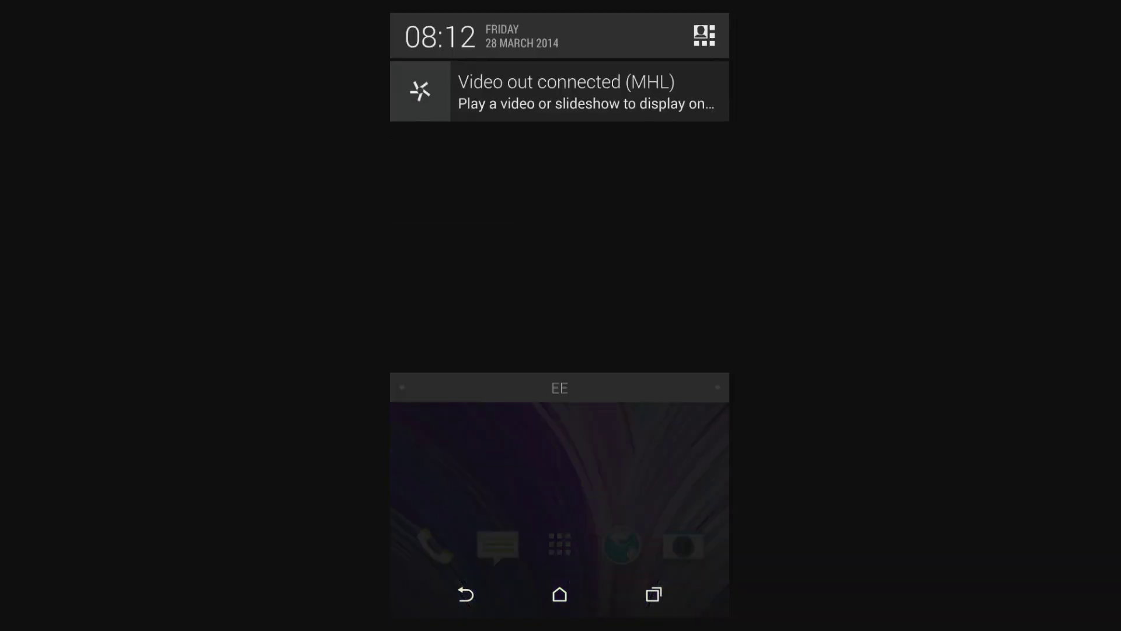
left_click(704, 33)
Open Security from quick settings and turn on Liveness check for Face Unlock.
left_click(674, 114)
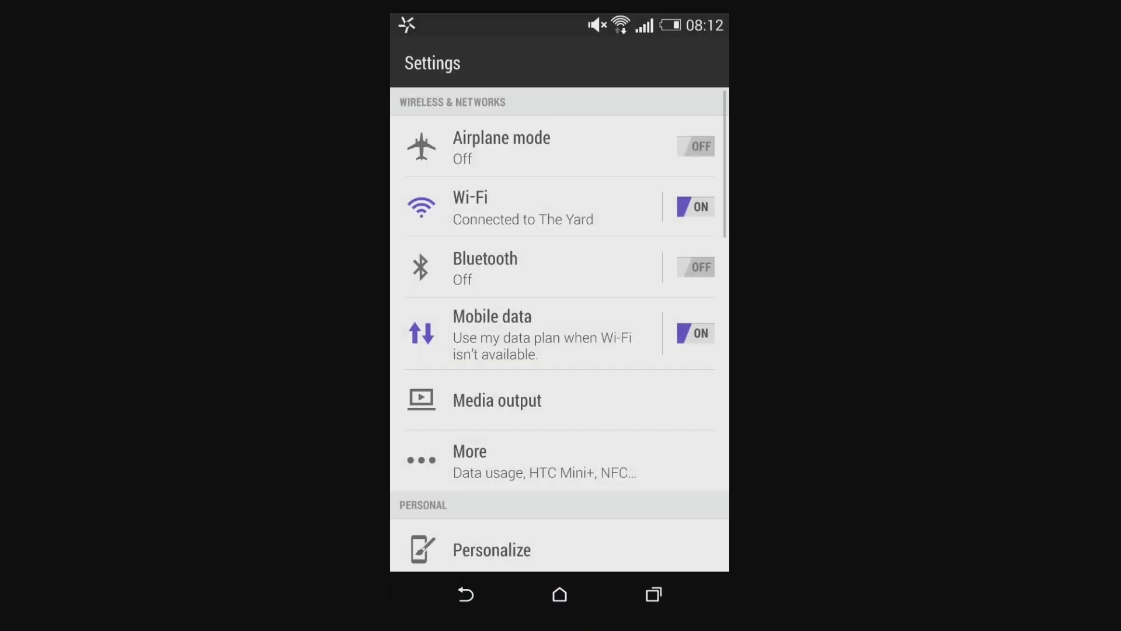
scroll(559, 350, "down", 5)
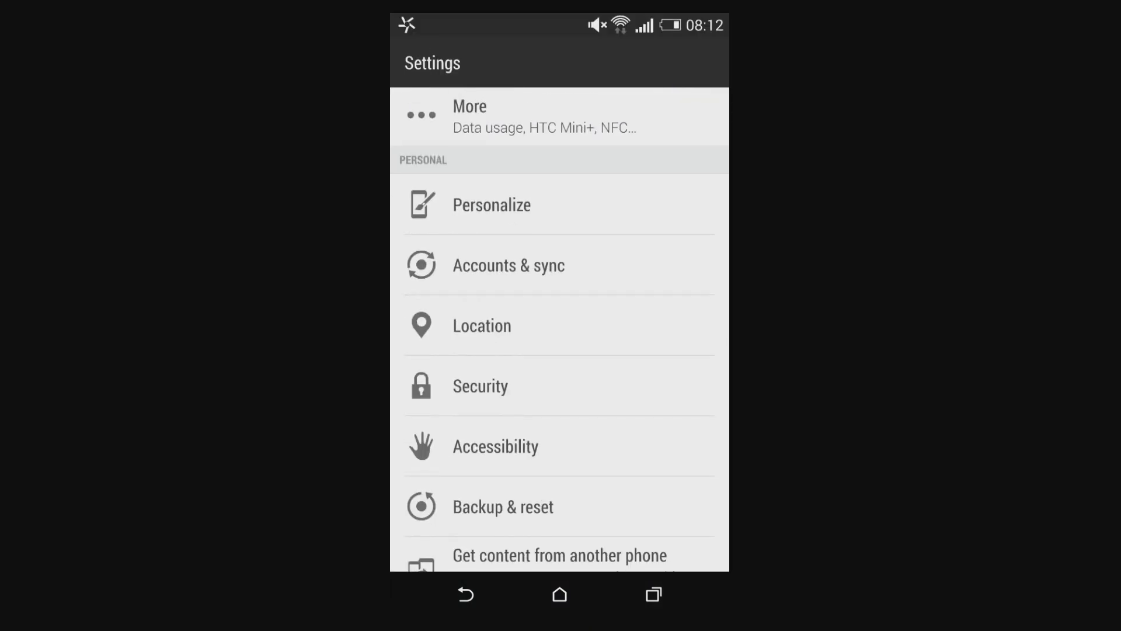
scroll(559, 351, "down", 1)
left_click(480, 193)
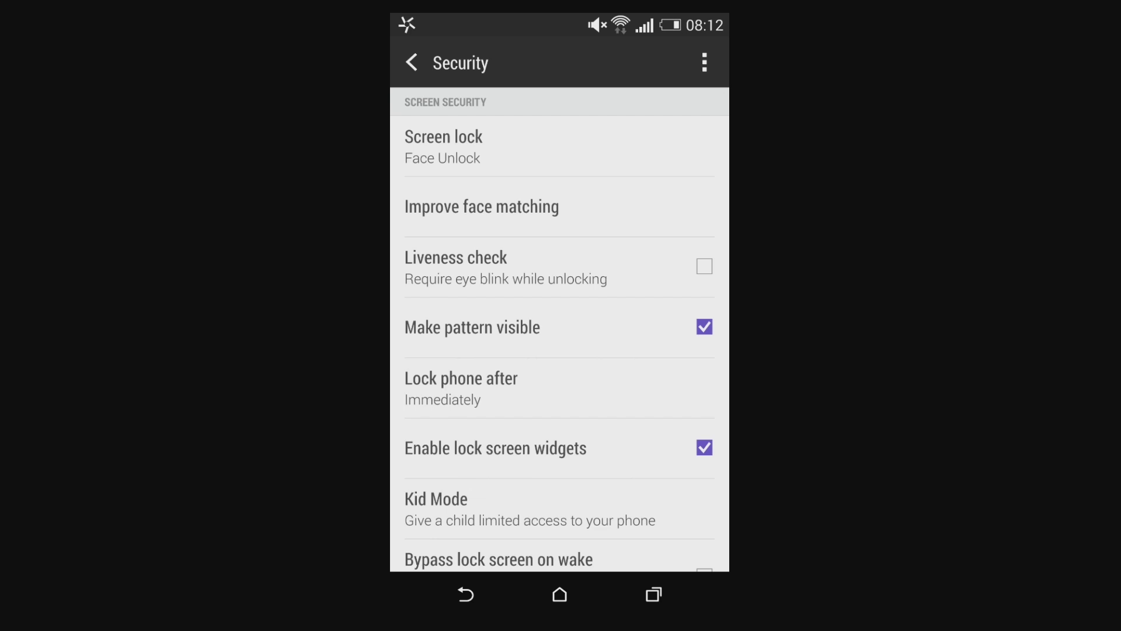
scroll(559, 350, "up", 1)
left_click(705, 267)
mouse_move(470, 148)
left_mouse_down()
mouse_move(560, 148)
mouse_move(650, 330)
left_mouse_up()
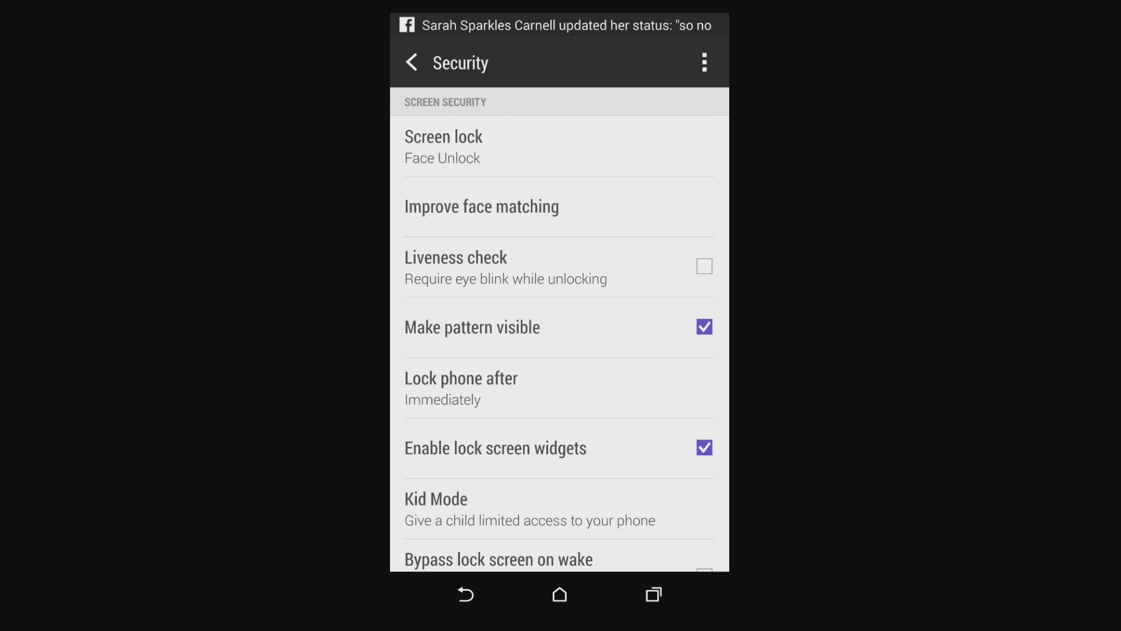
left_click_drag(559, 25, 559, 395)
left_click_drag(526, 93, 727, 92)
left_click_drag(559, 553, 560, 88)
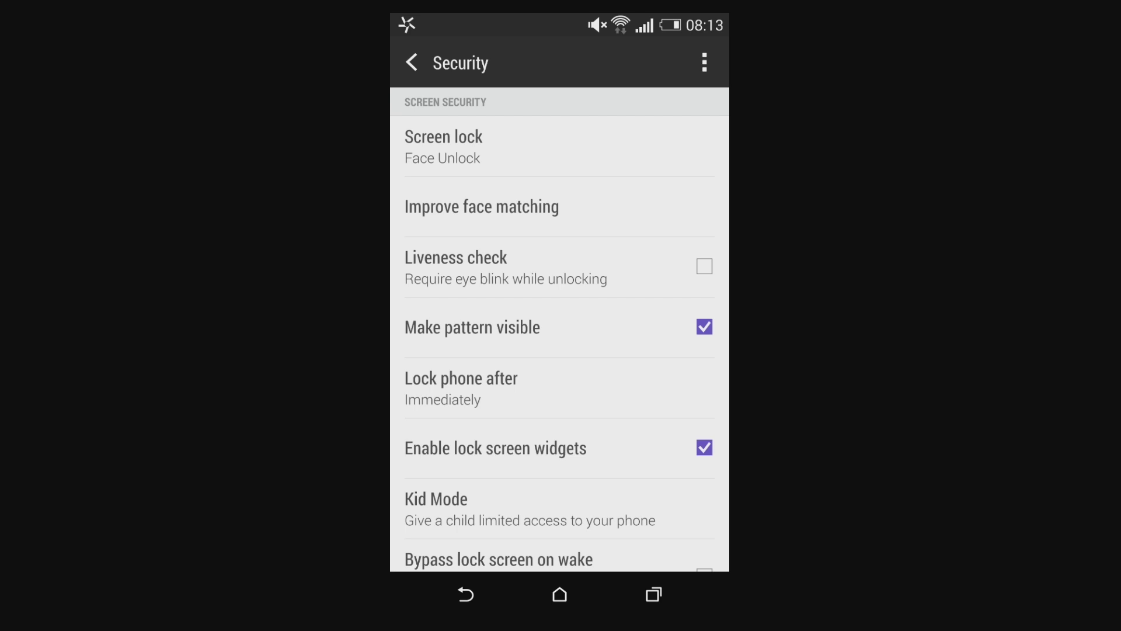
scroll(560, 325, "down", 3)
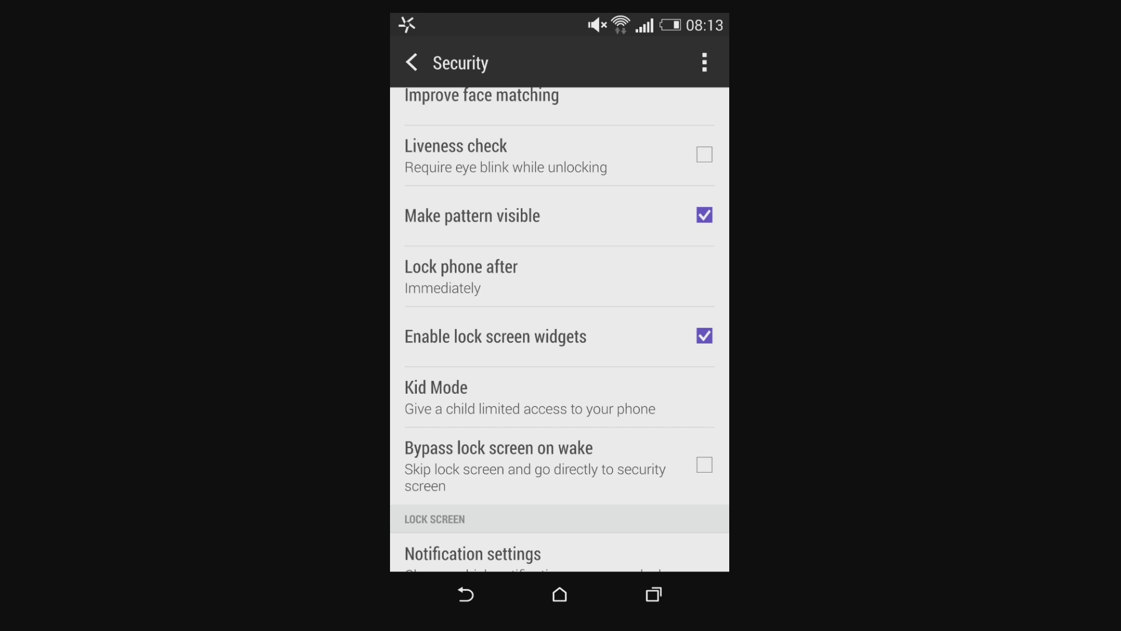
scroll(560, 329, "up", 3)
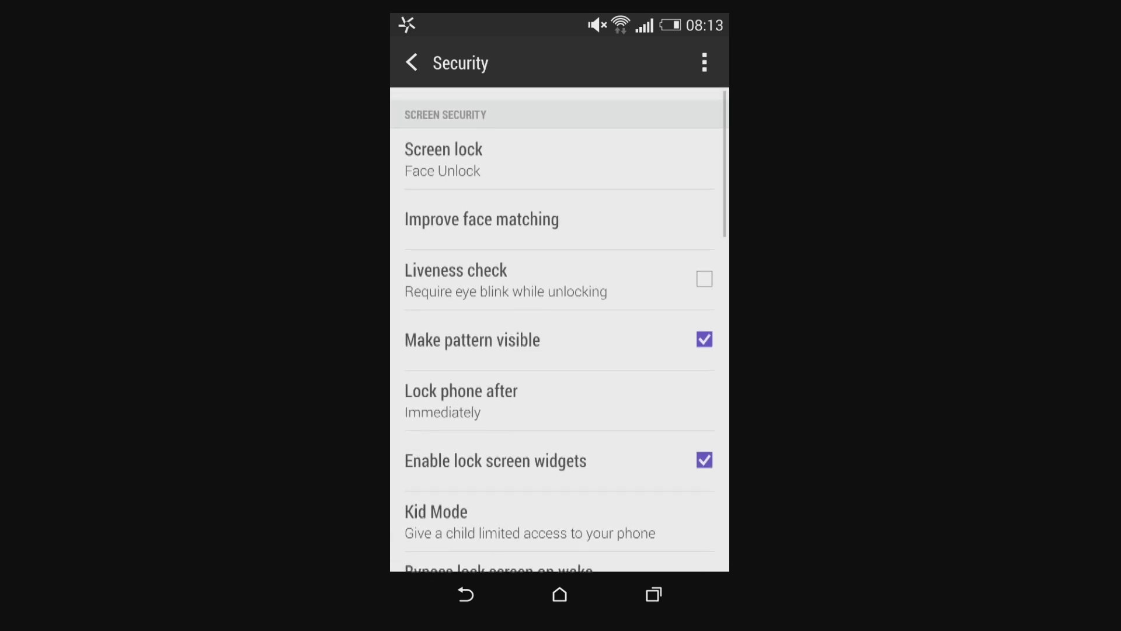
Replace Face Unlock with a confirmed pattern lock, then reopen Screen lock by verifying the pattern.
left_click(443, 146)
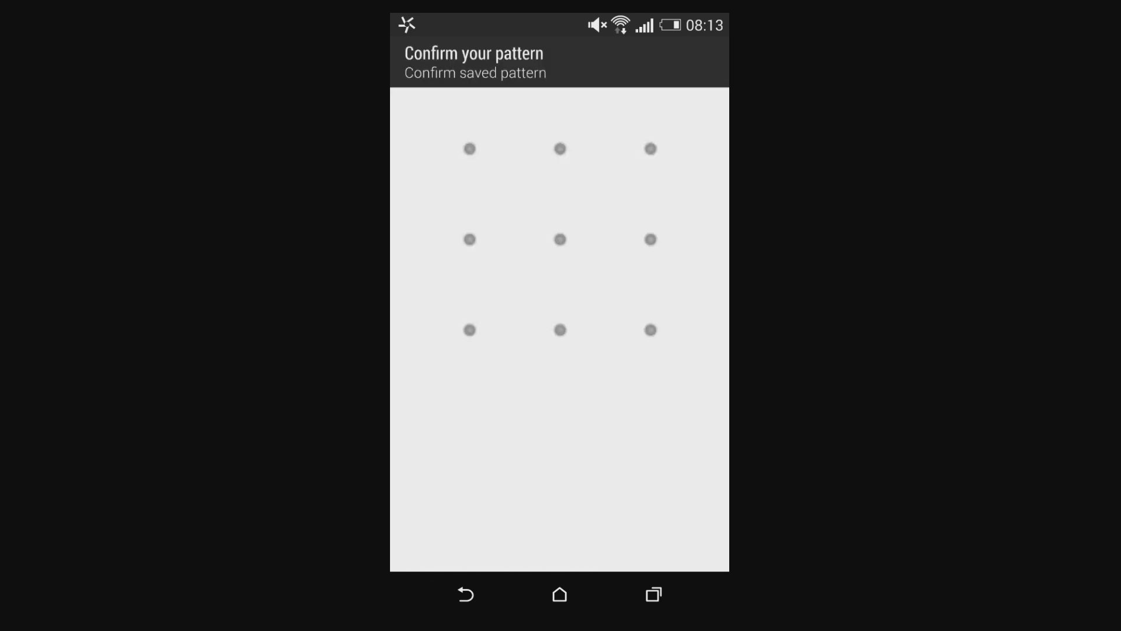
left_click_drag(470, 149, 650, 330)
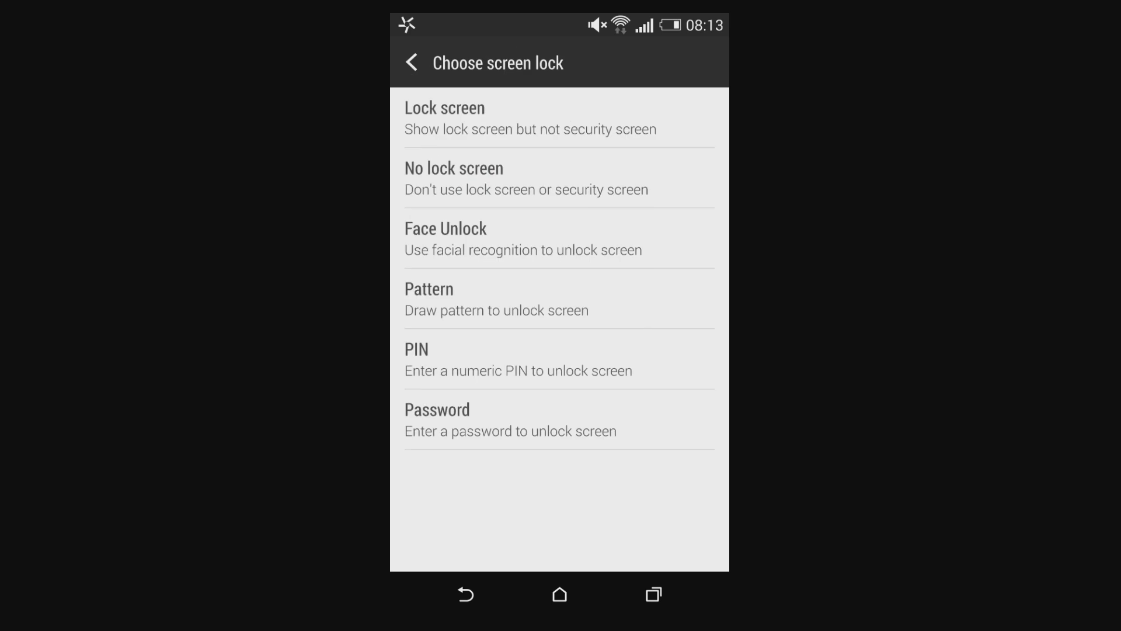
left_click(429, 299)
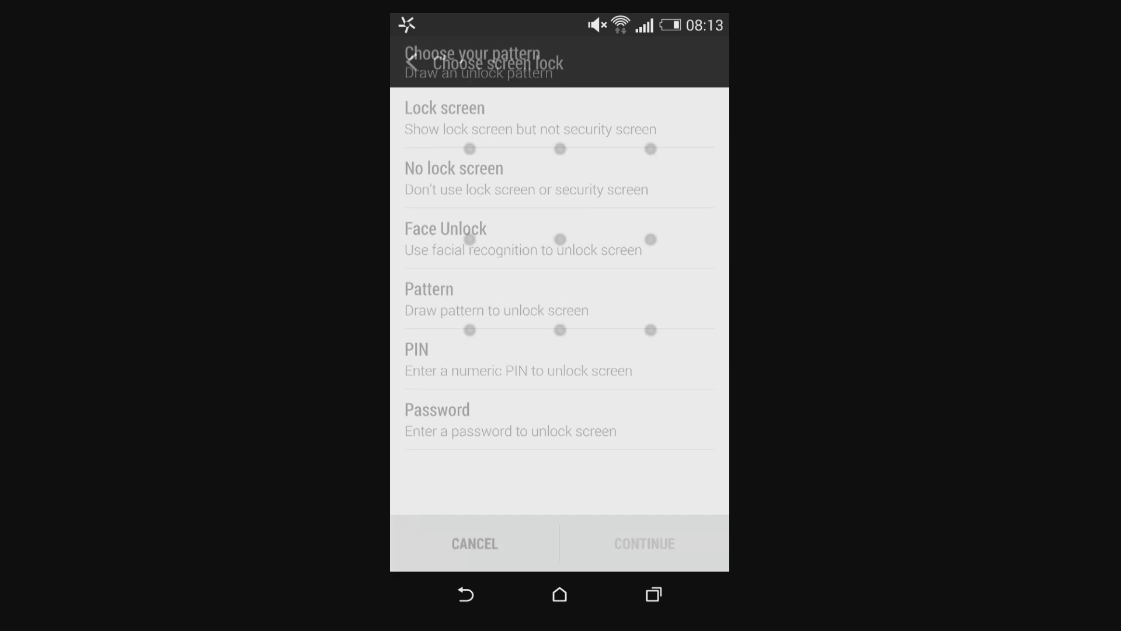
left_click_drag(470, 149, 650, 330)
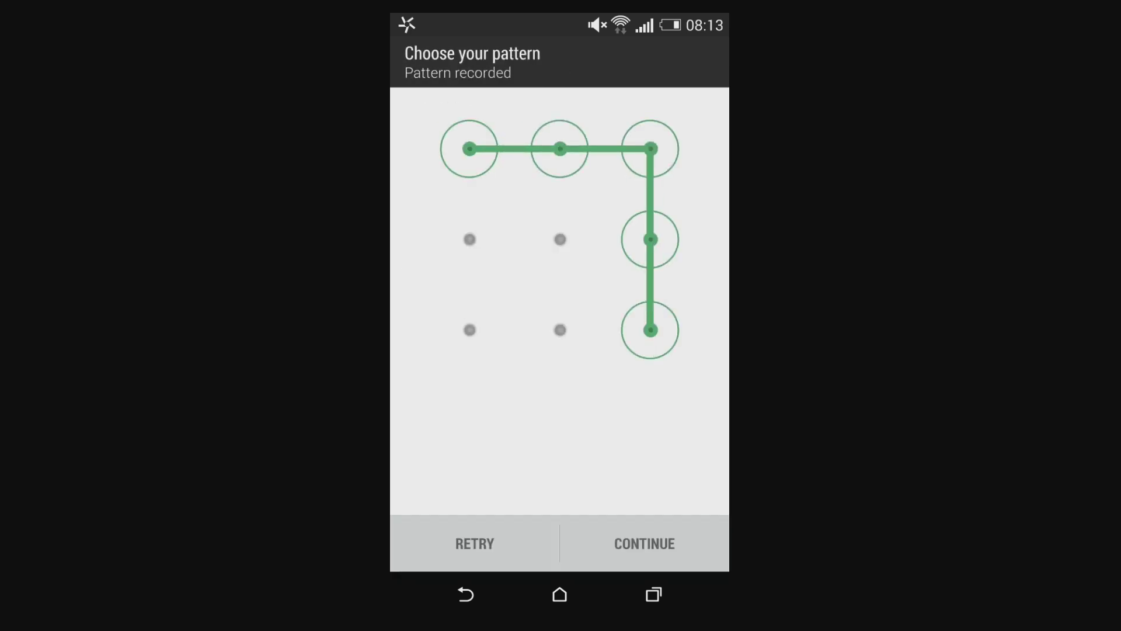
left_click(644, 543)
left_click_drag(469, 148, 649, 330)
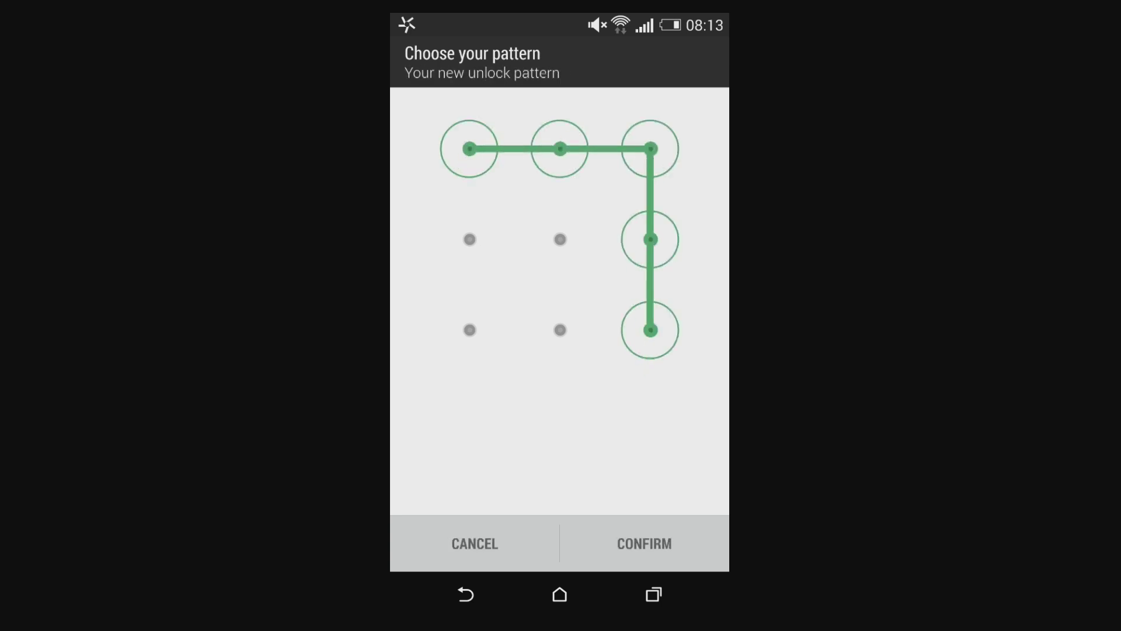
left_click(644, 544)
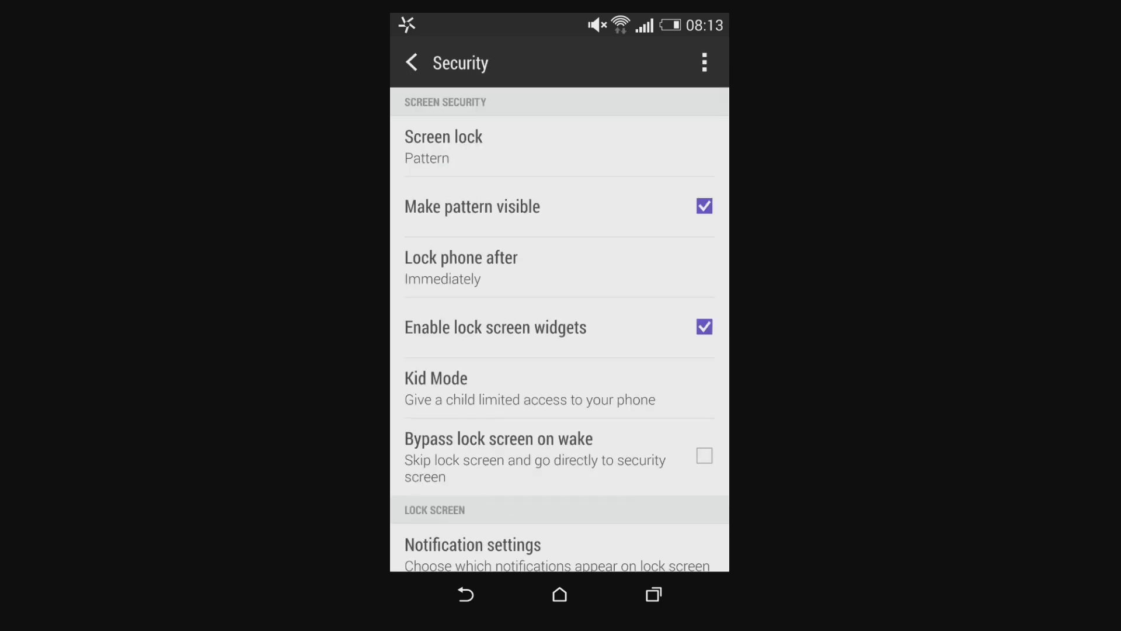
left_click(443, 146)
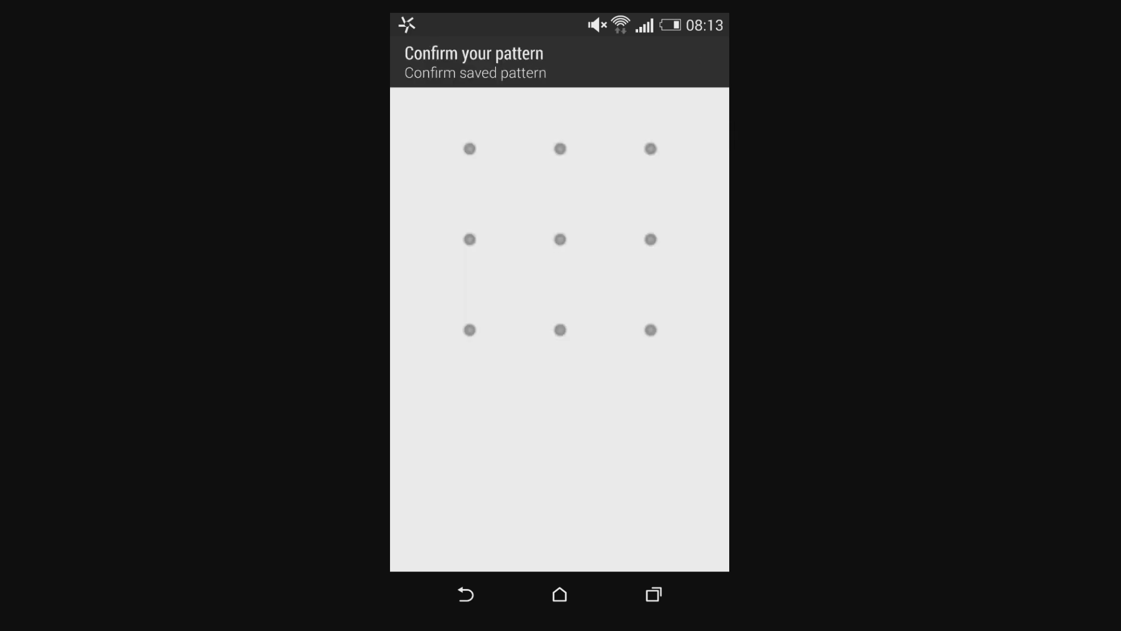
mouse_move(469, 149)
left_mouse_down()
mouse_move(648, 171)
mouse_move(651, 329)
left_mouse_up()
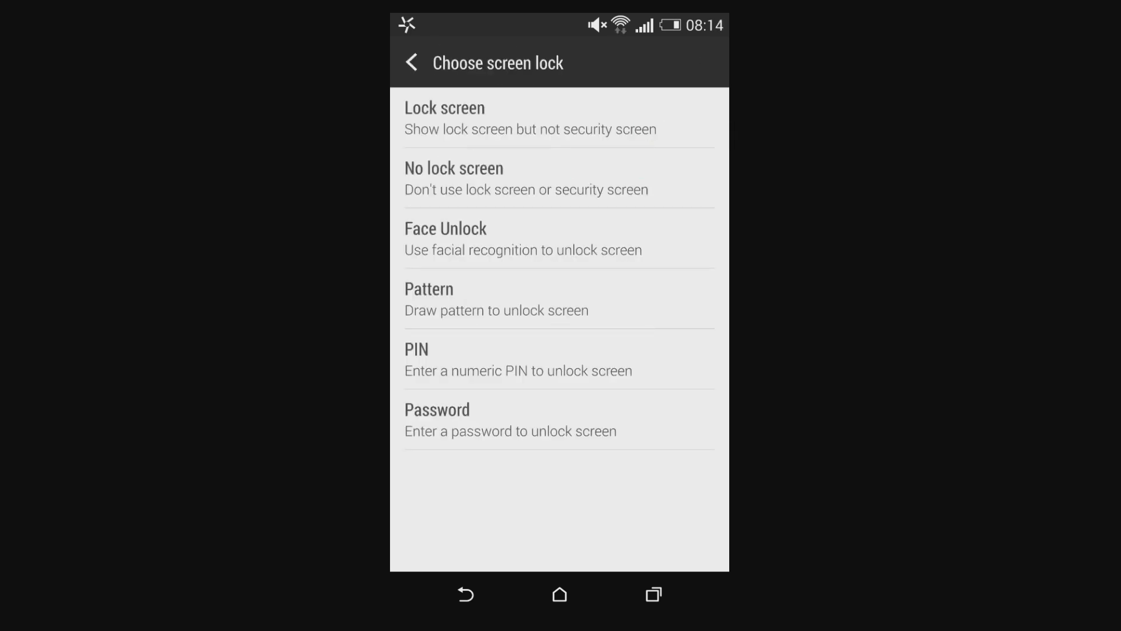
Choose PIN as the screen lock and enter a six-digit PIN.
left_click(519, 360)
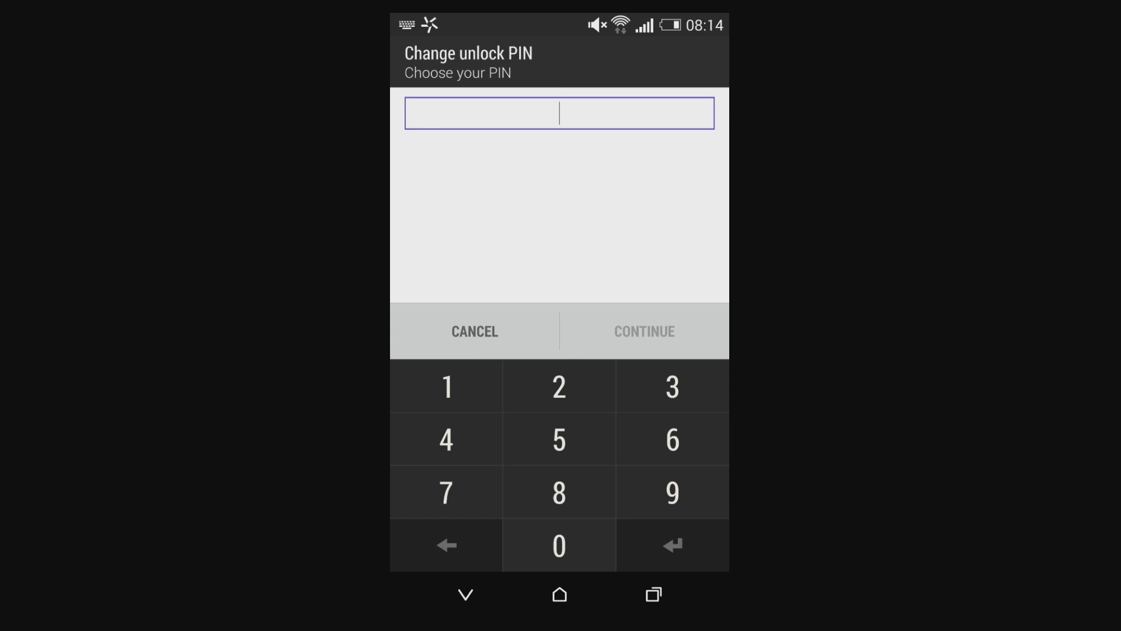
left_click(447, 387)
left_click(560, 386)
left_click(671, 386)
left_click(448, 439)
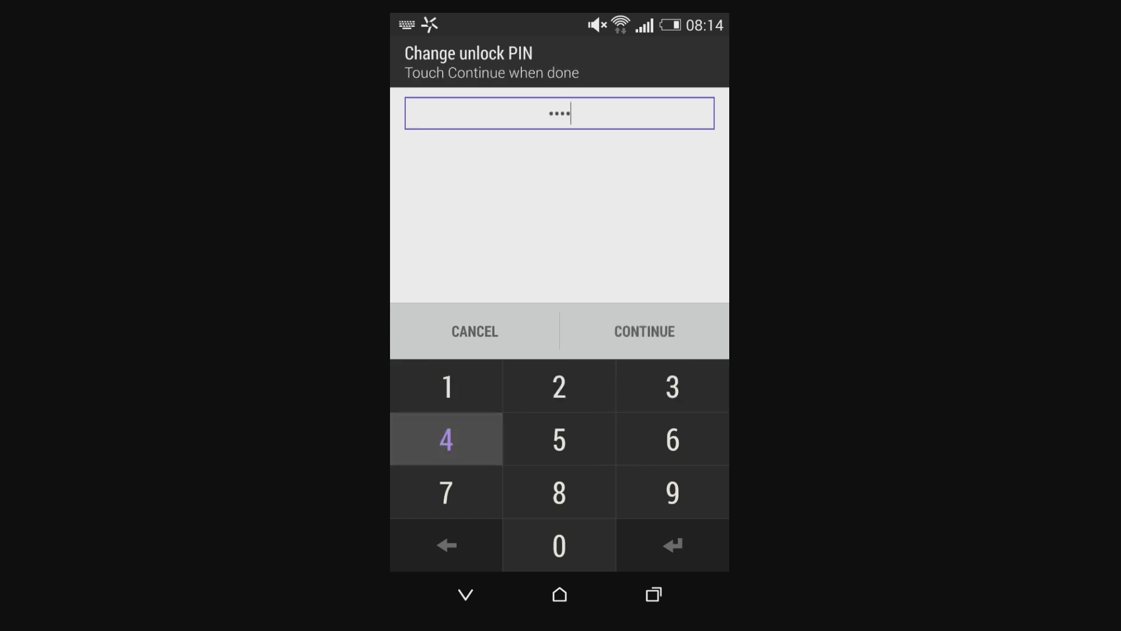
left_click(559, 439)
left_click(671, 439)
left_click(644, 331)
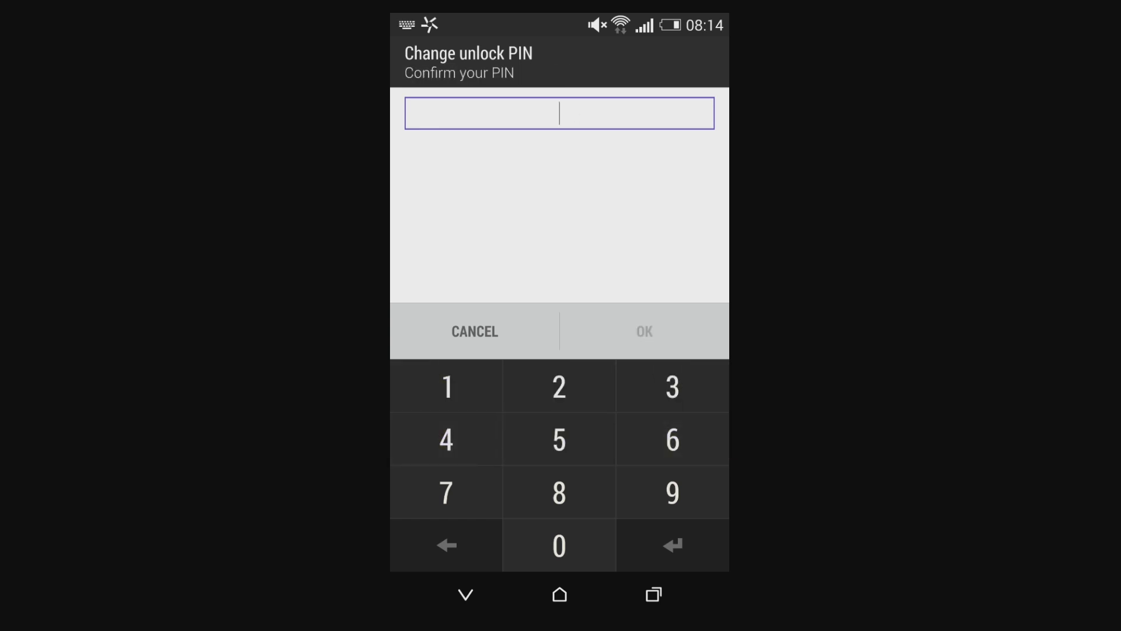
Re-enter the same six-digit PIN to confirm and save it.
left_click(446, 386)
left_click(560, 387)
left_click(672, 386)
left_click(447, 439)
left_click(560, 439)
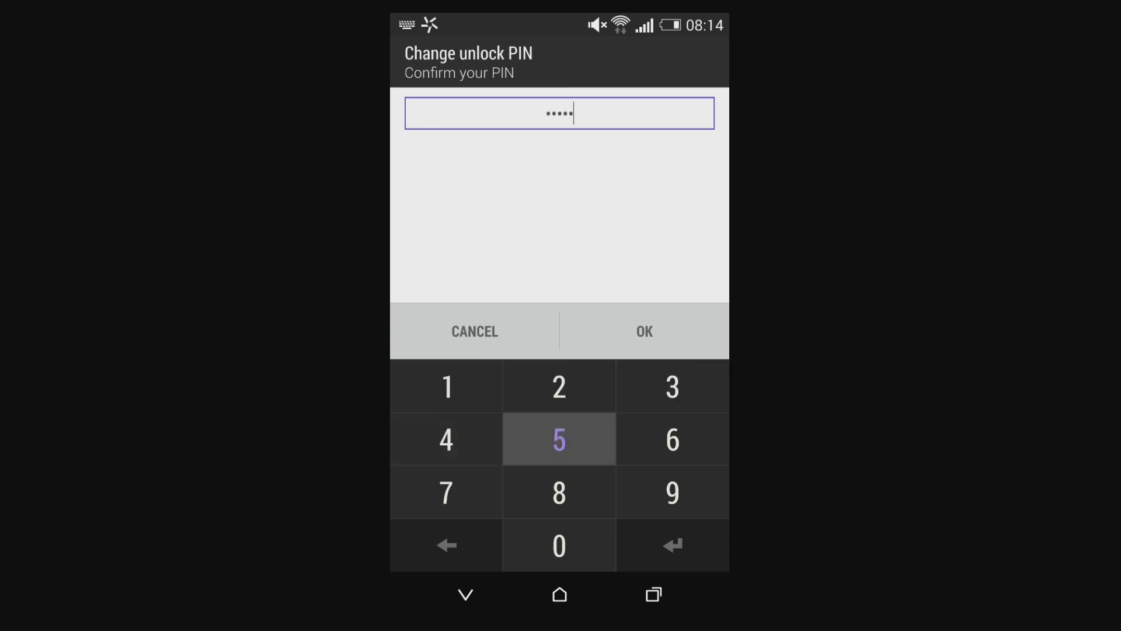
left_click(671, 439)
left_click(645, 331)
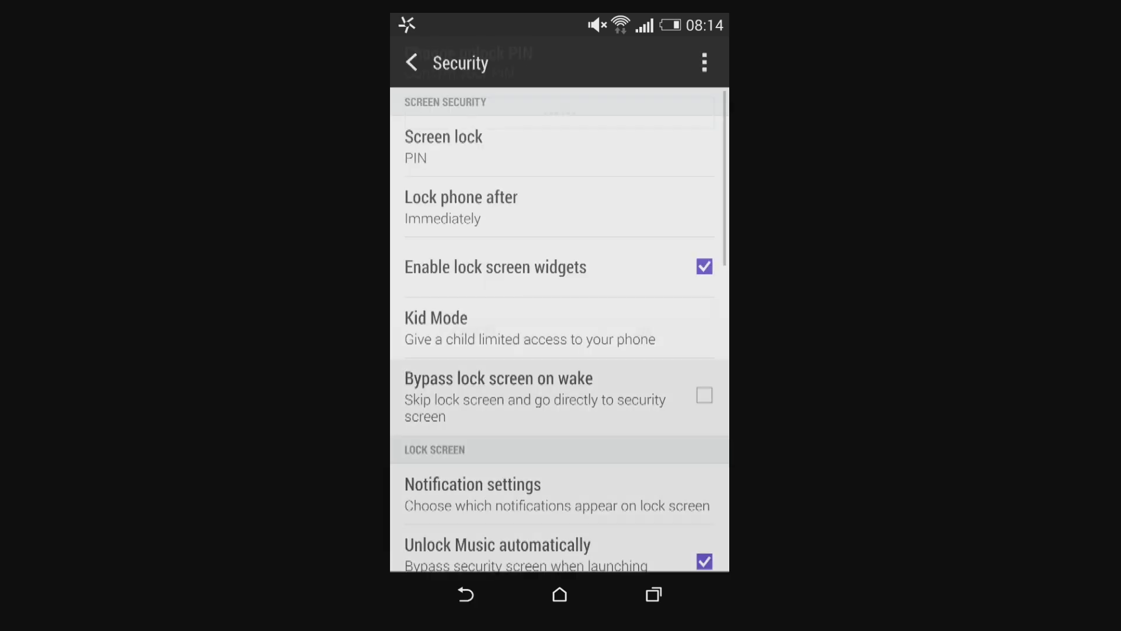
Verify the current six-digit PIN to reach the screen lock choices.
left_click(443, 146)
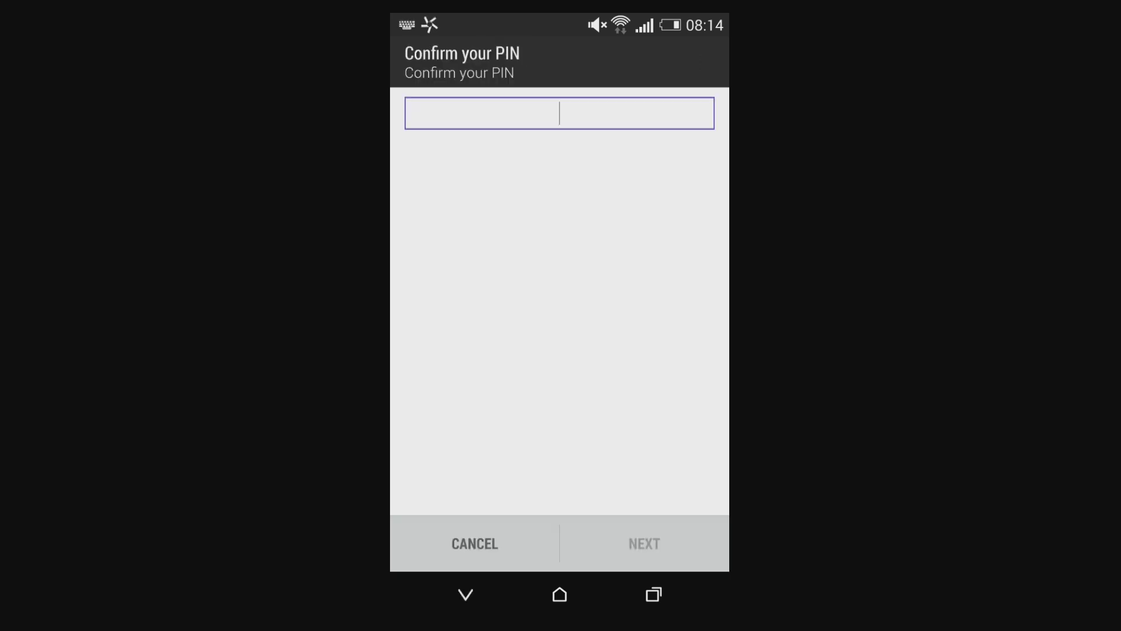
left_click(448, 387)
left_click(559, 386)
left_click(672, 386)
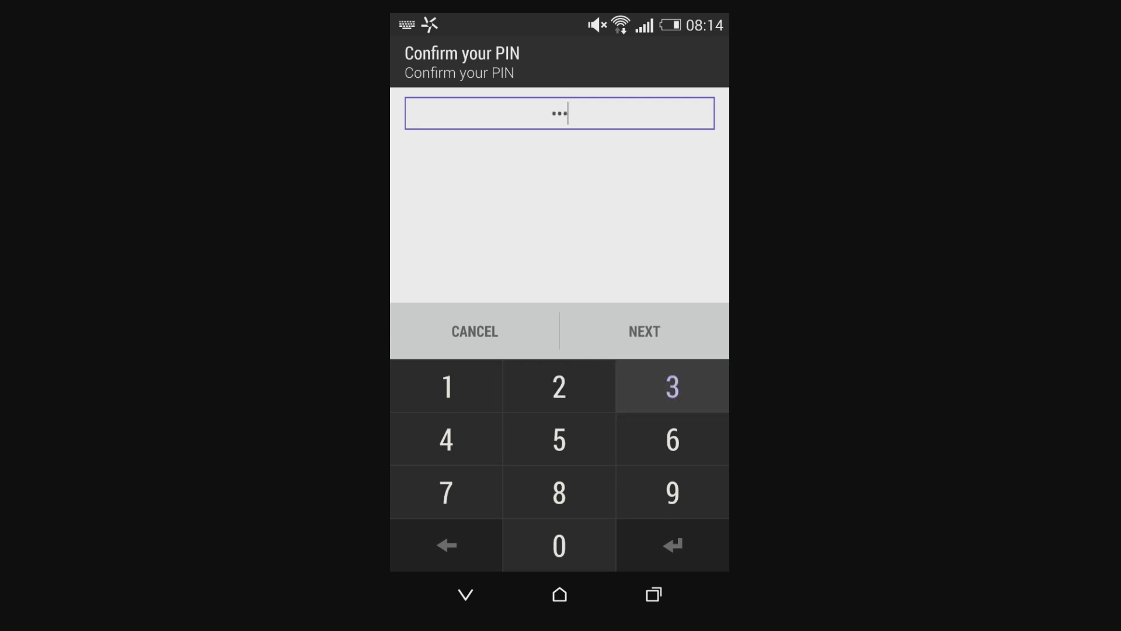
left_click(447, 438)
left_click(560, 438)
left_click(672, 439)
left_click(646, 331)
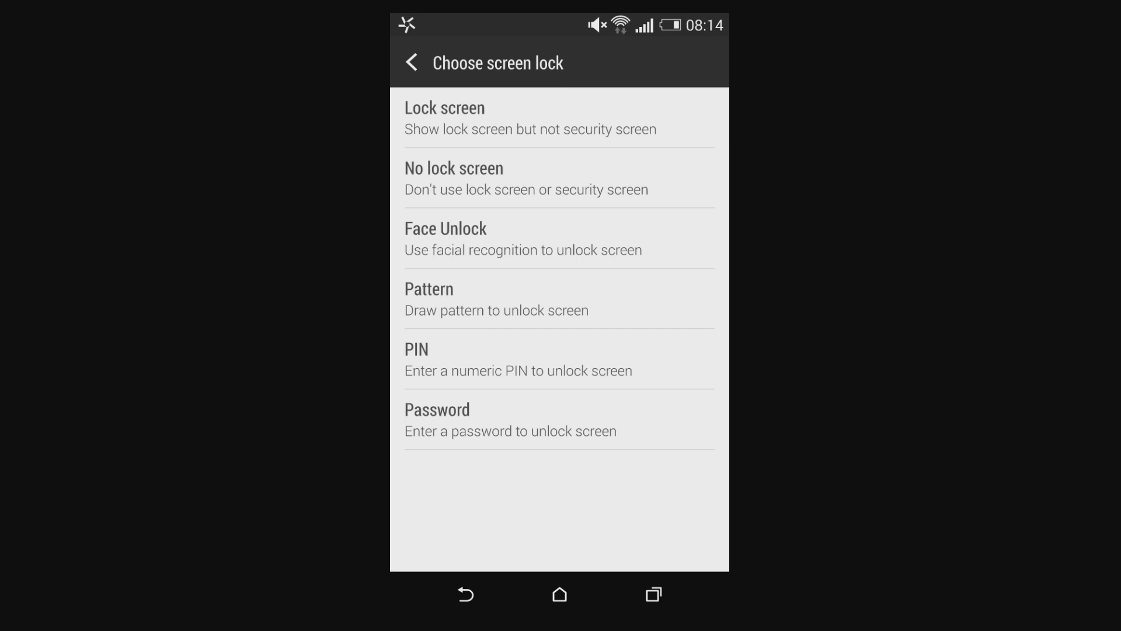
Choose Password as the screen lock, then enter and confirm the new password.
left_click(510, 420)
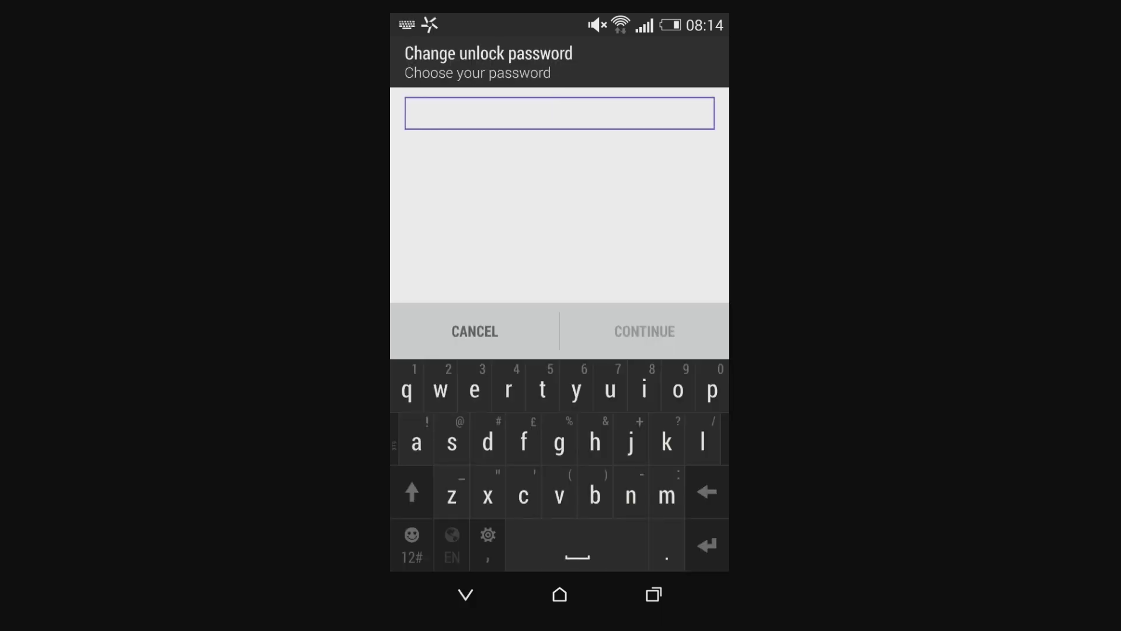
type("pass")
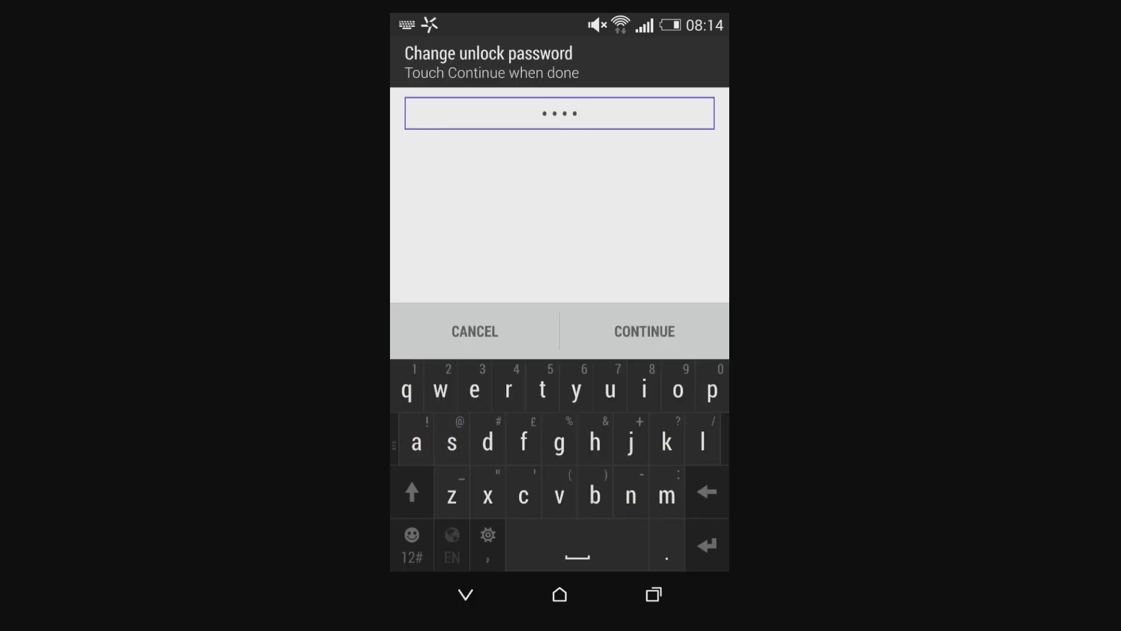
type("word")
key("Return")
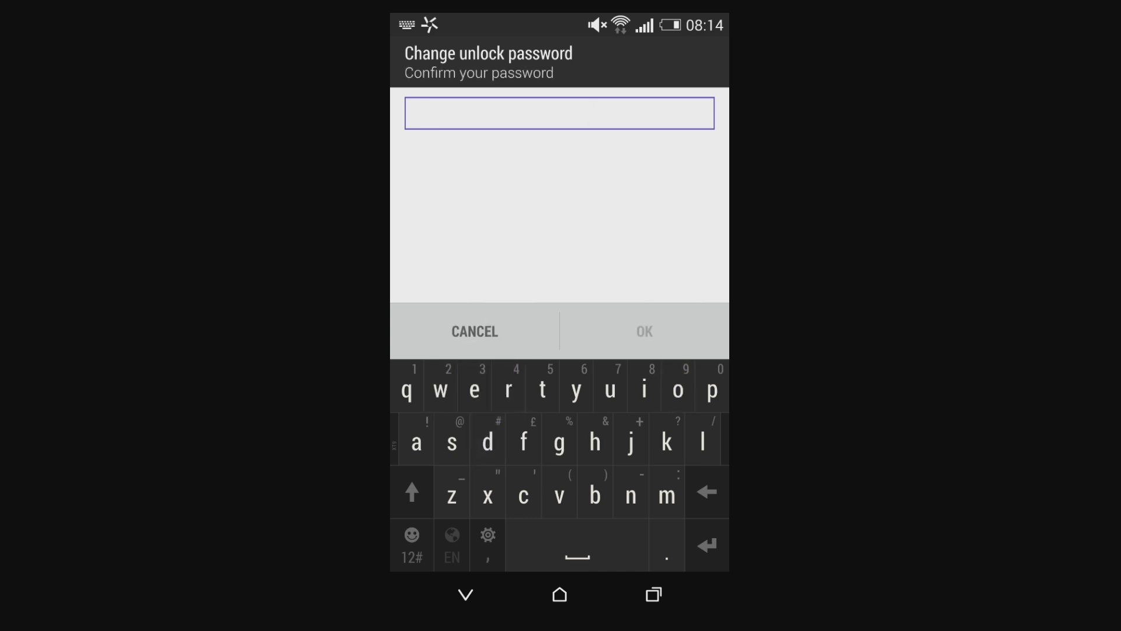
type("pas")
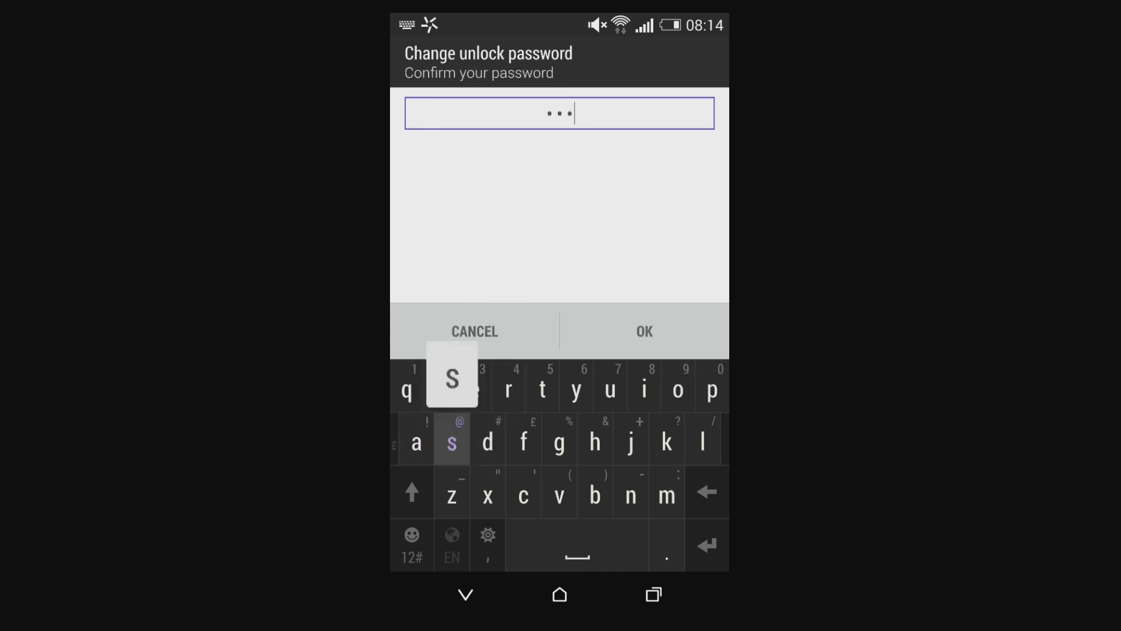
type("sword")
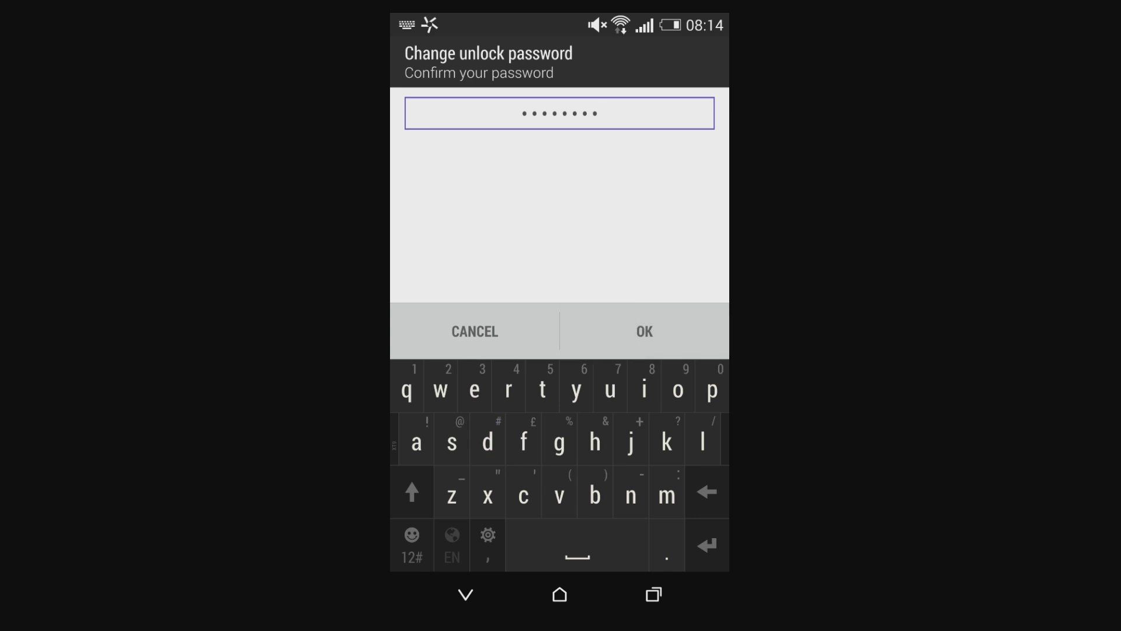
key("Return")
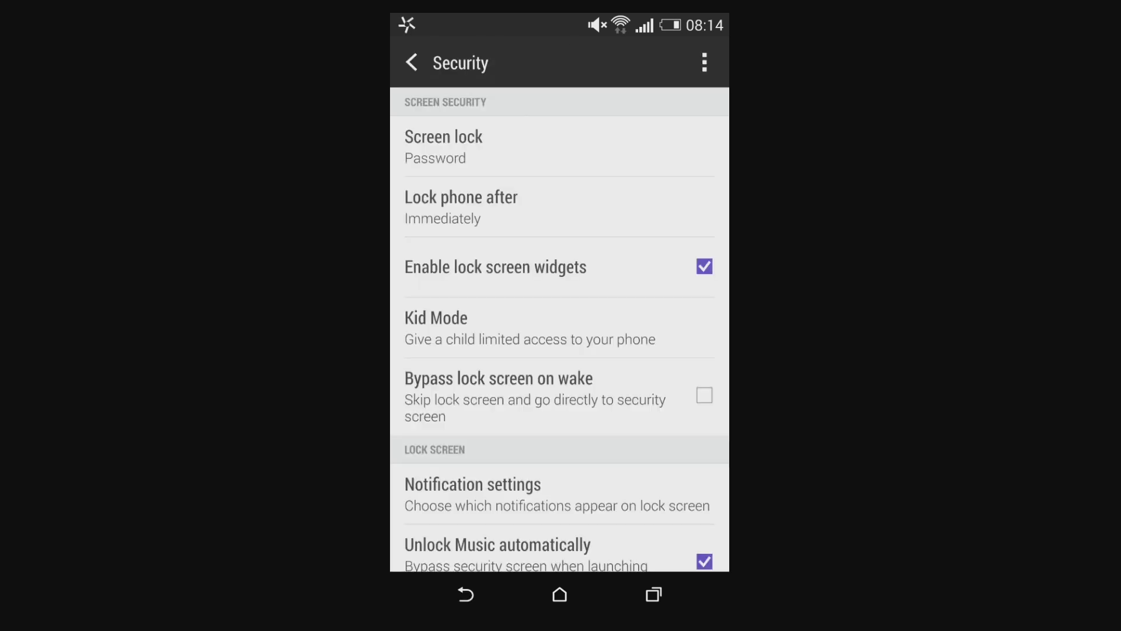
scroll(559, 328, "down", 5)
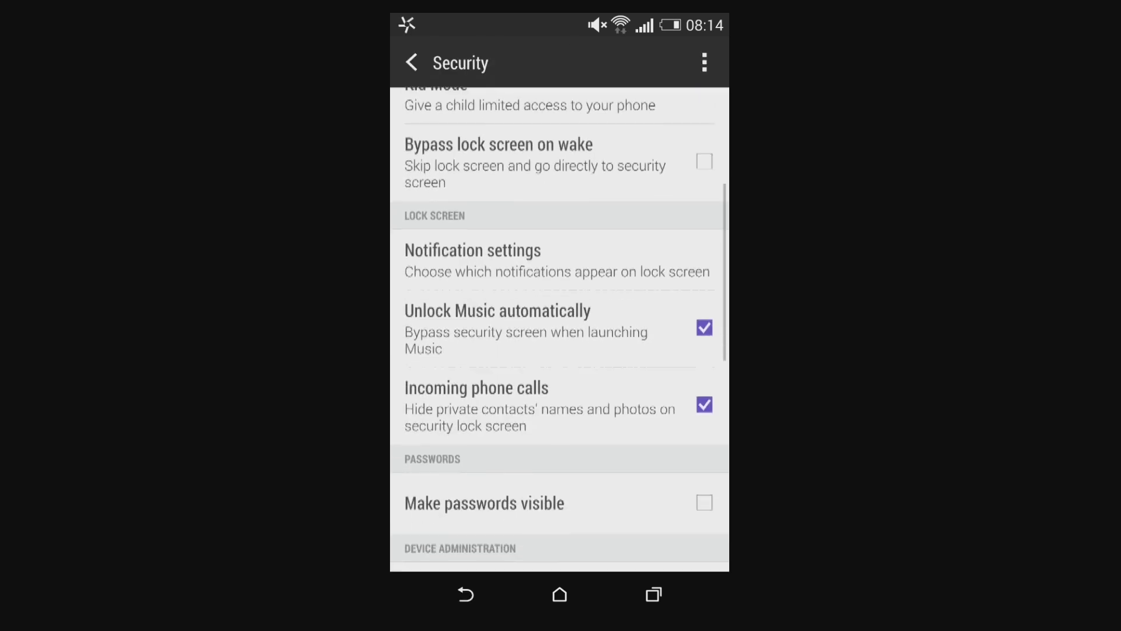
scroll(558, 328, "up", 2)
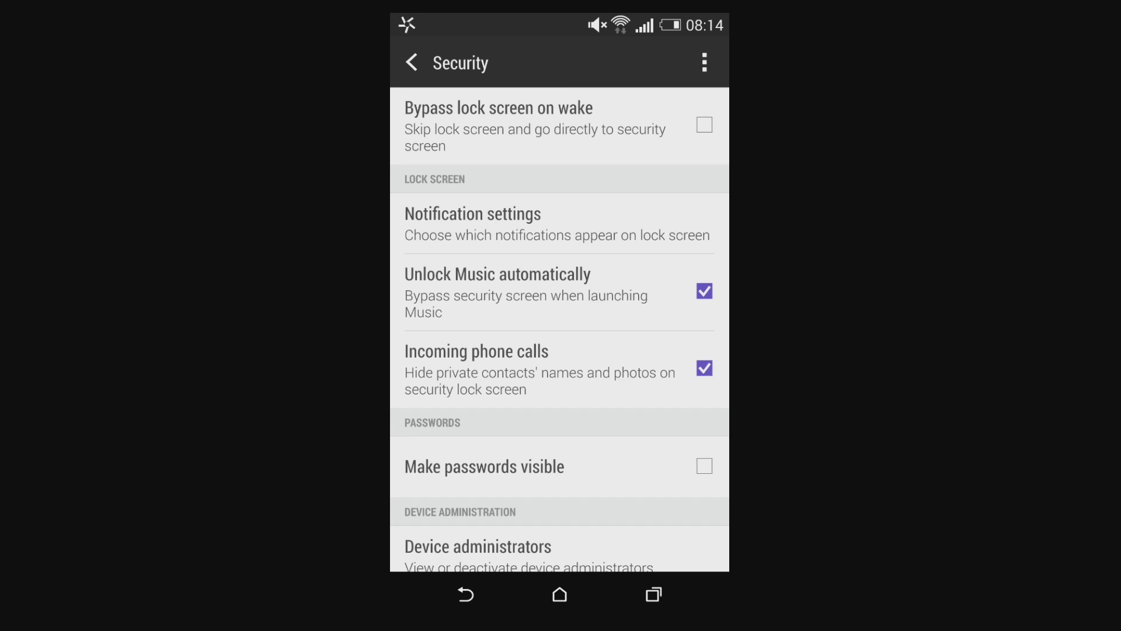
scroll(559, 328, "down", 5)
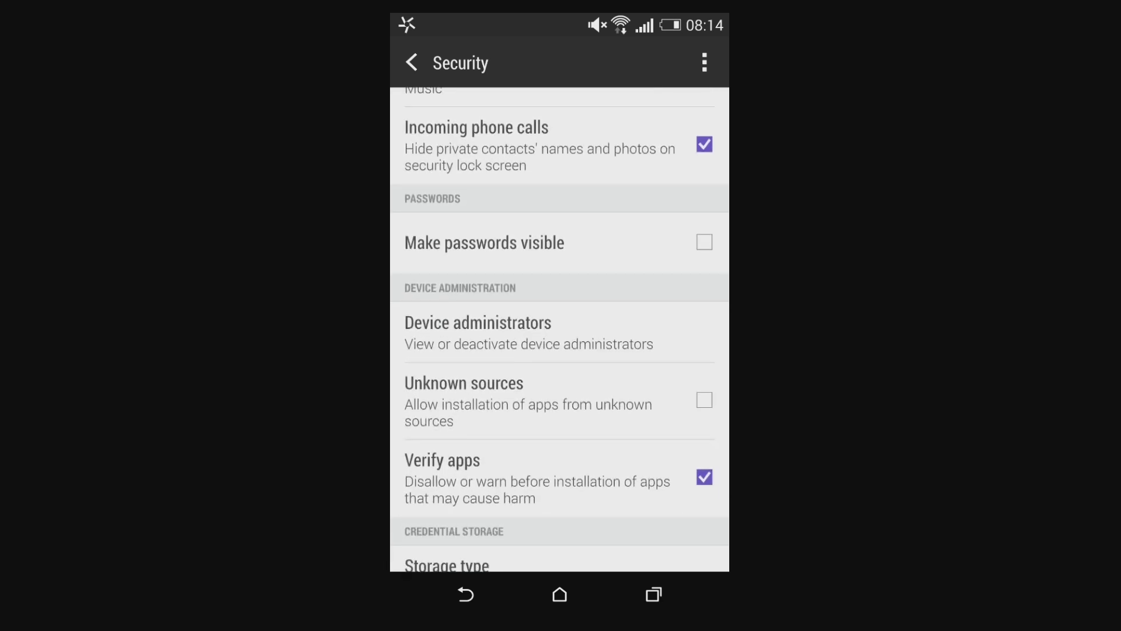
scroll(559, 329, "down", 4)
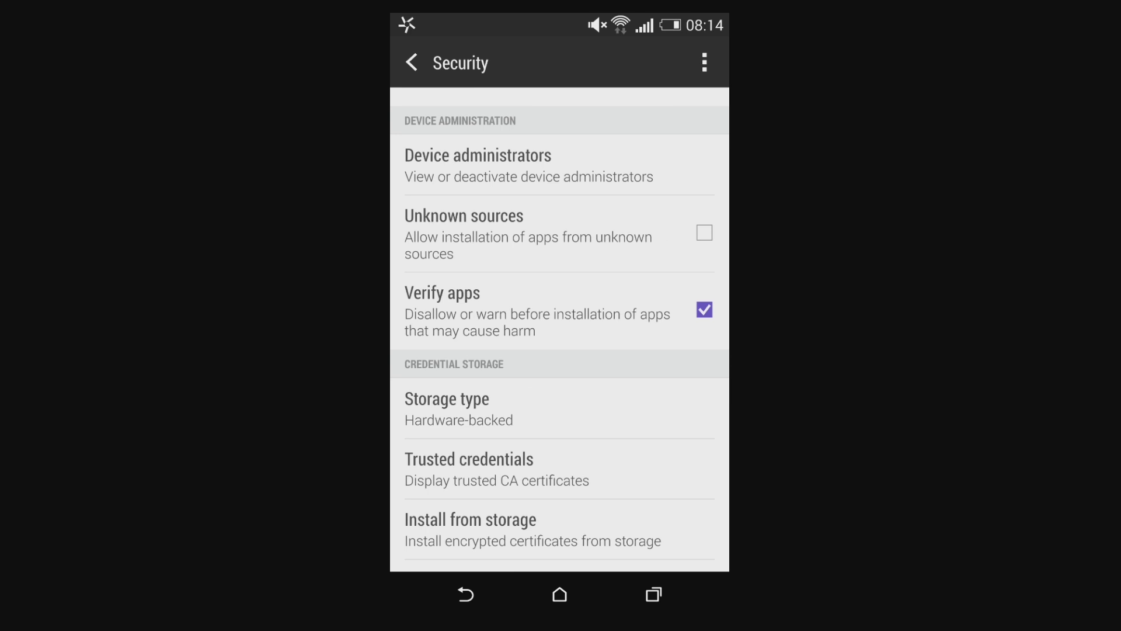
scroll(559, 328, "down", 2)
scroll(559, 328, "down", 1)
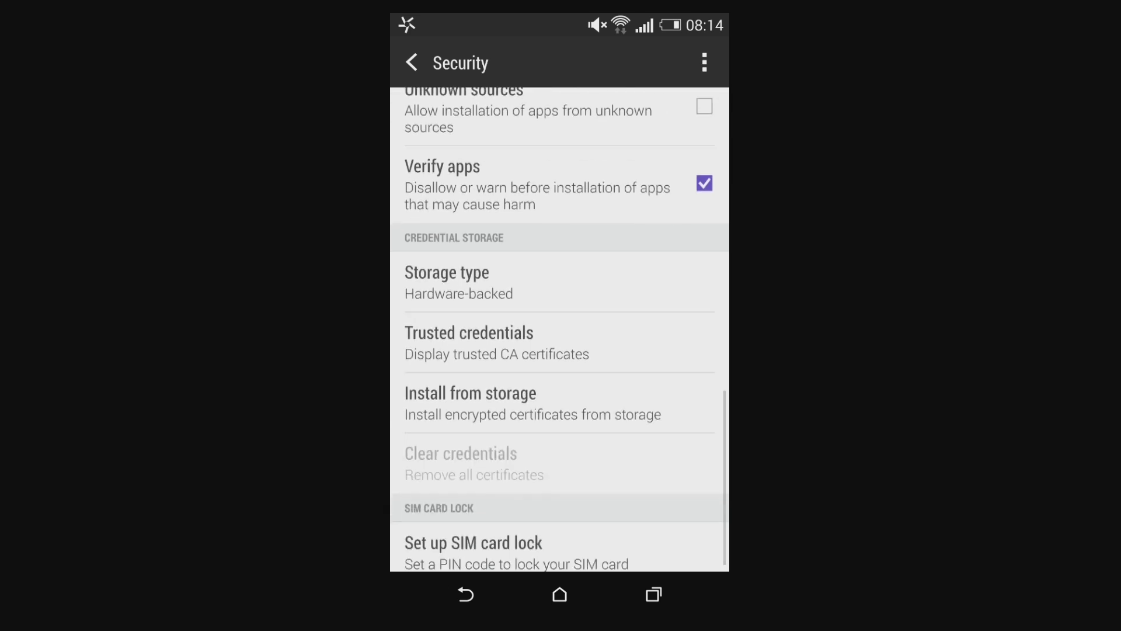
scroll(559, 329, "up", 2)
scroll(559, 329, "up", 5)
scroll(558, 328, "up", 2)
scroll(558, 329, "up", 4)
scroll(559, 329, "up", 3)
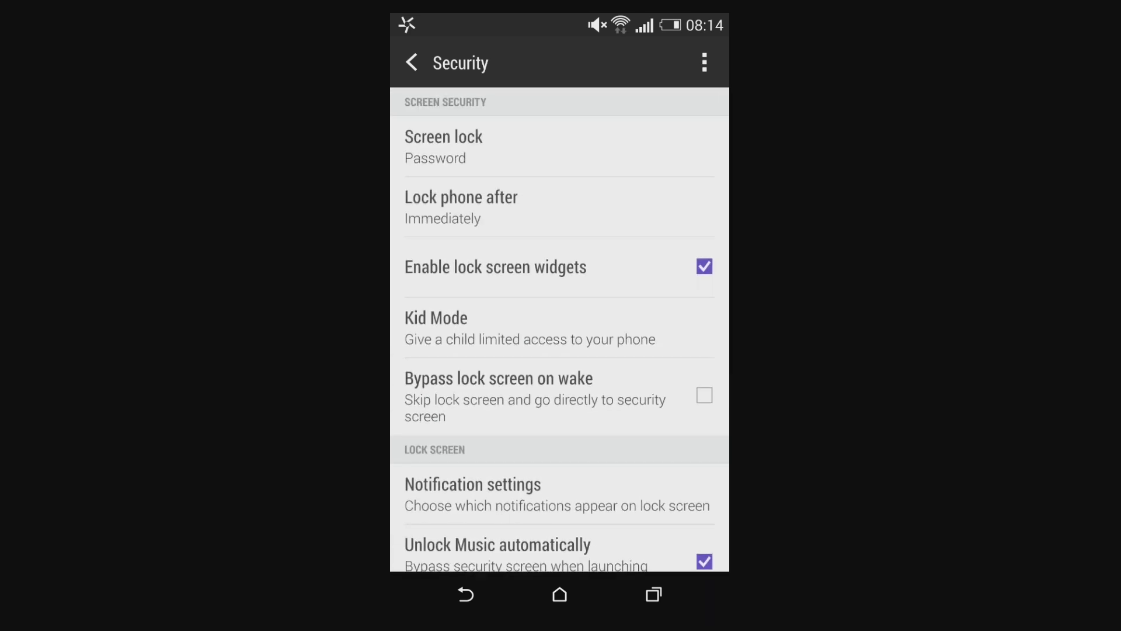
Open Kid Mode from Security, back out and reopen it, then exit to the app drawer.
left_click(526, 328)
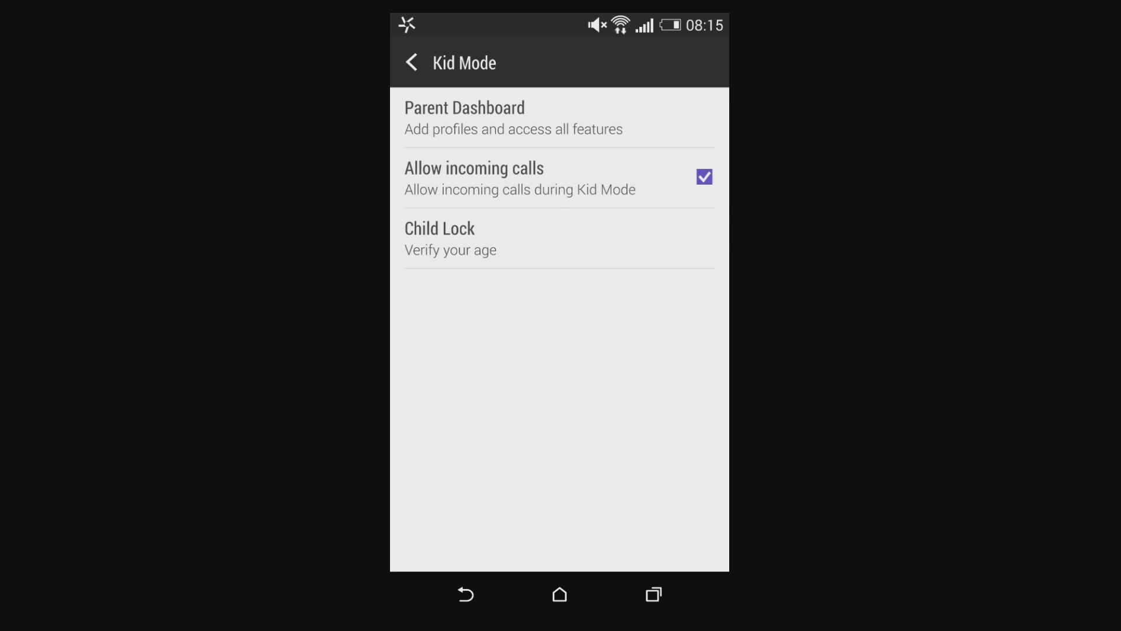
left_click(466, 595)
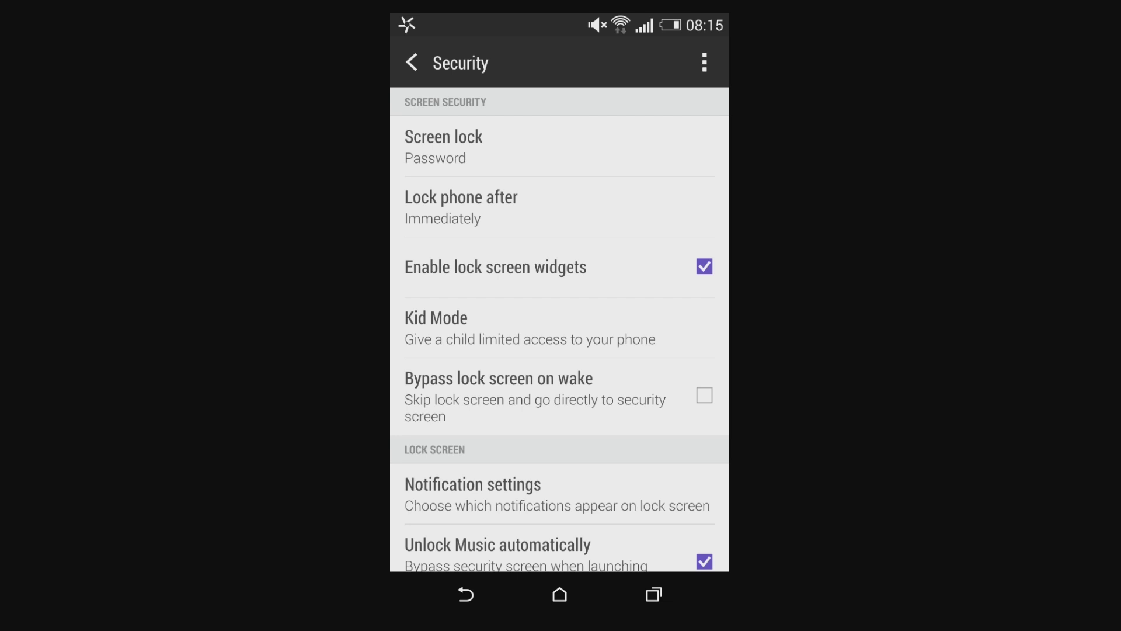
left_click(530, 328)
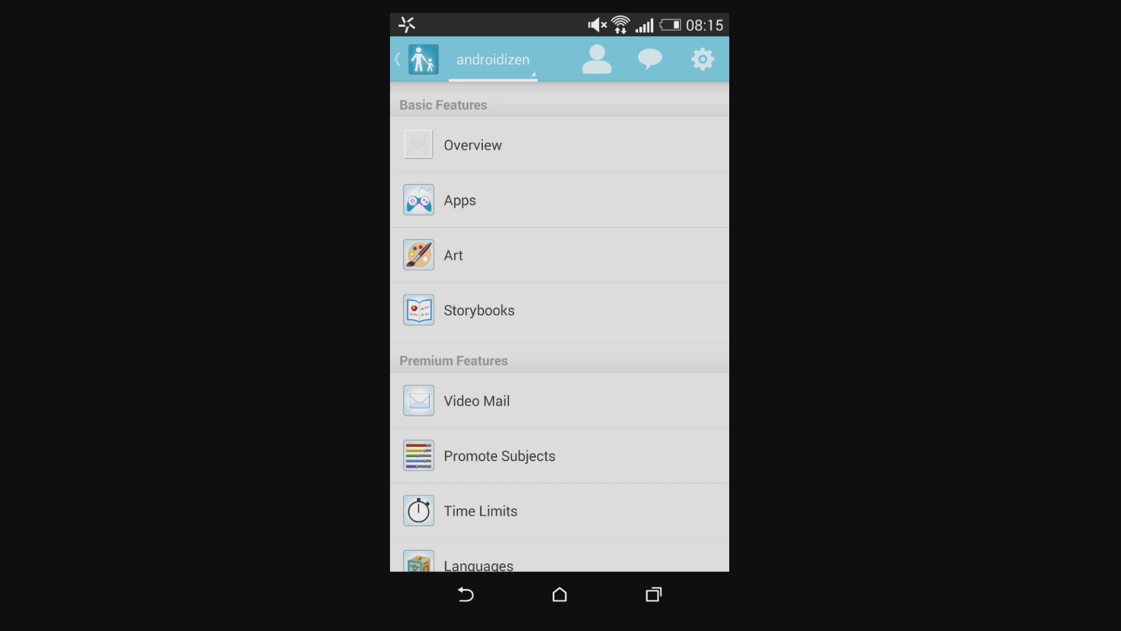
scroll(559, 328, "down", 5)
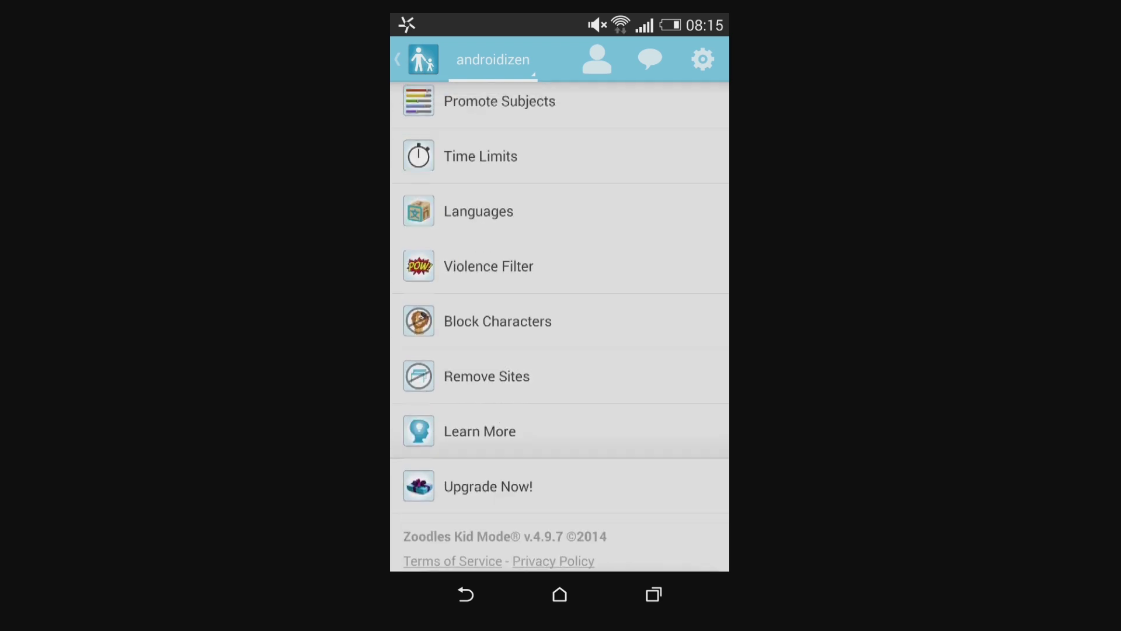
scroll(560, 328, "up", 5)
scroll(560, 327, "down", 5)
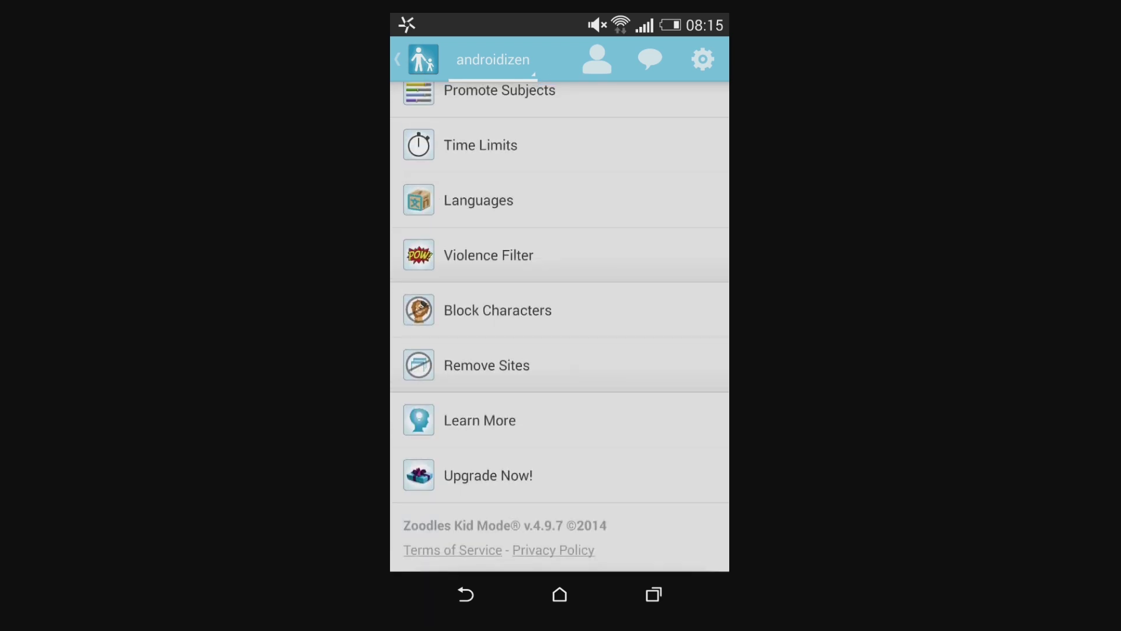
scroll(560, 328, "up", 3)
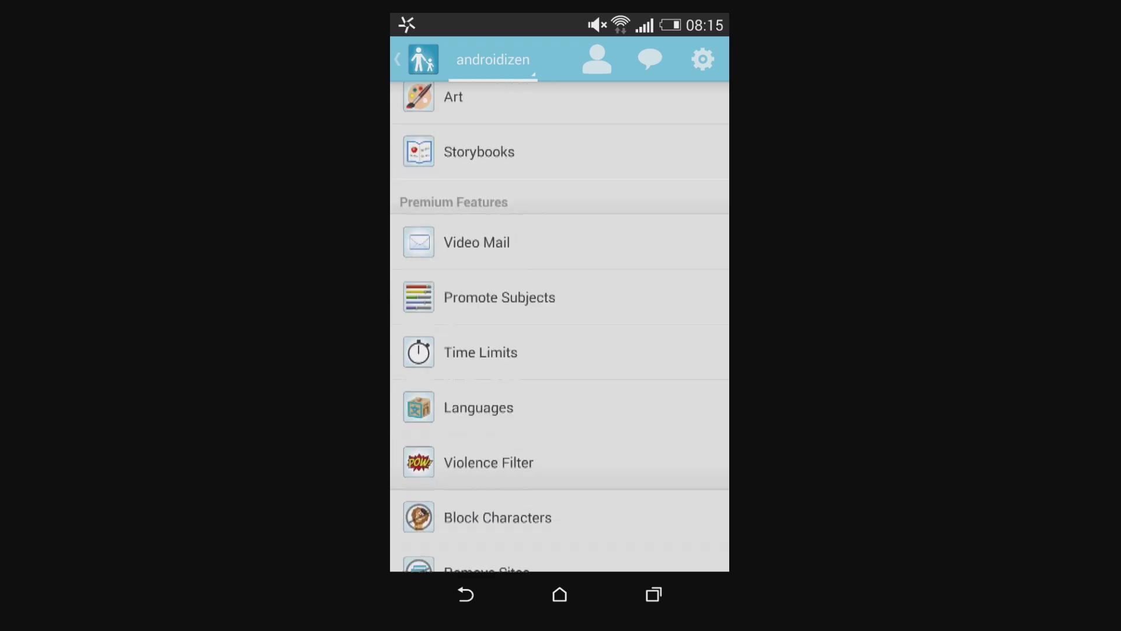
left_click(465, 594)
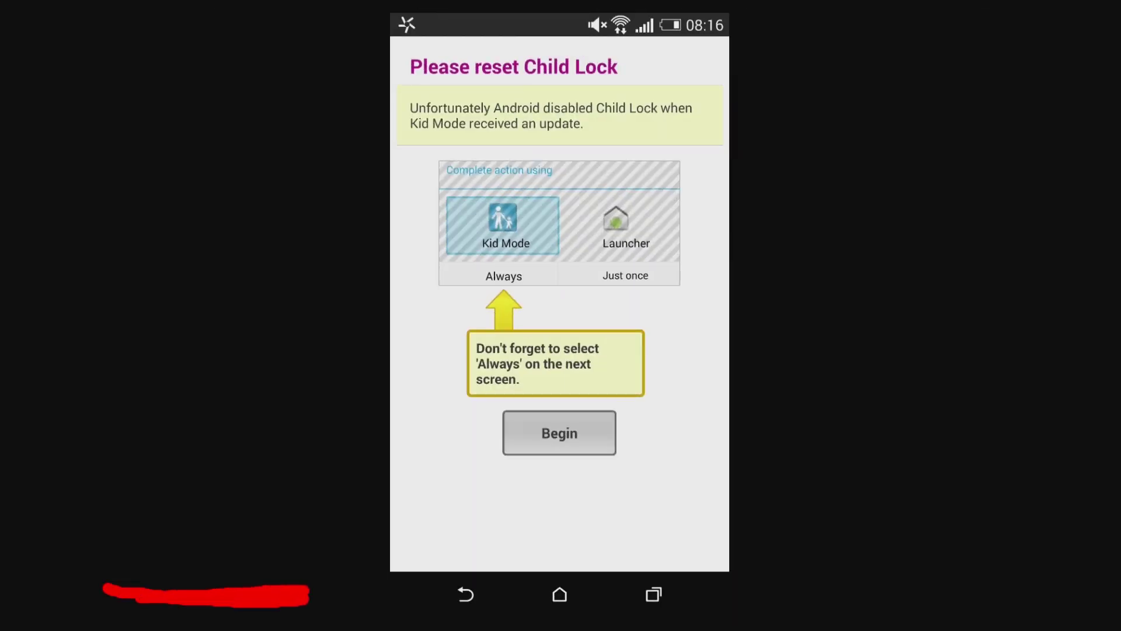
Select Kid Mode as the home app and keep it with Always.
left_click(517, 336)
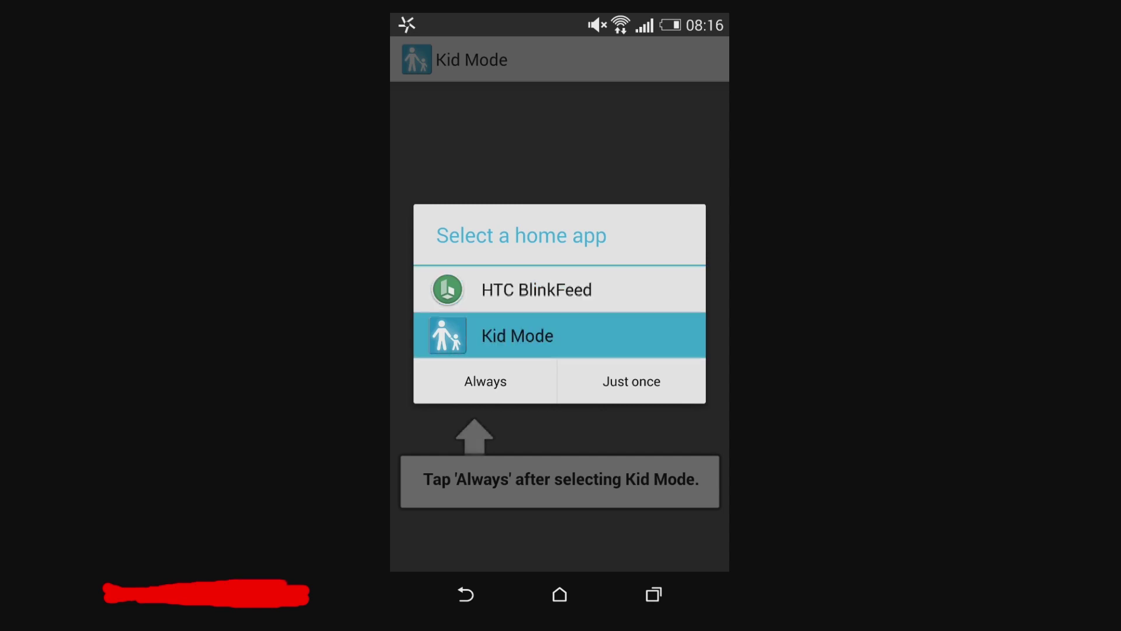
left_click(485, 382)
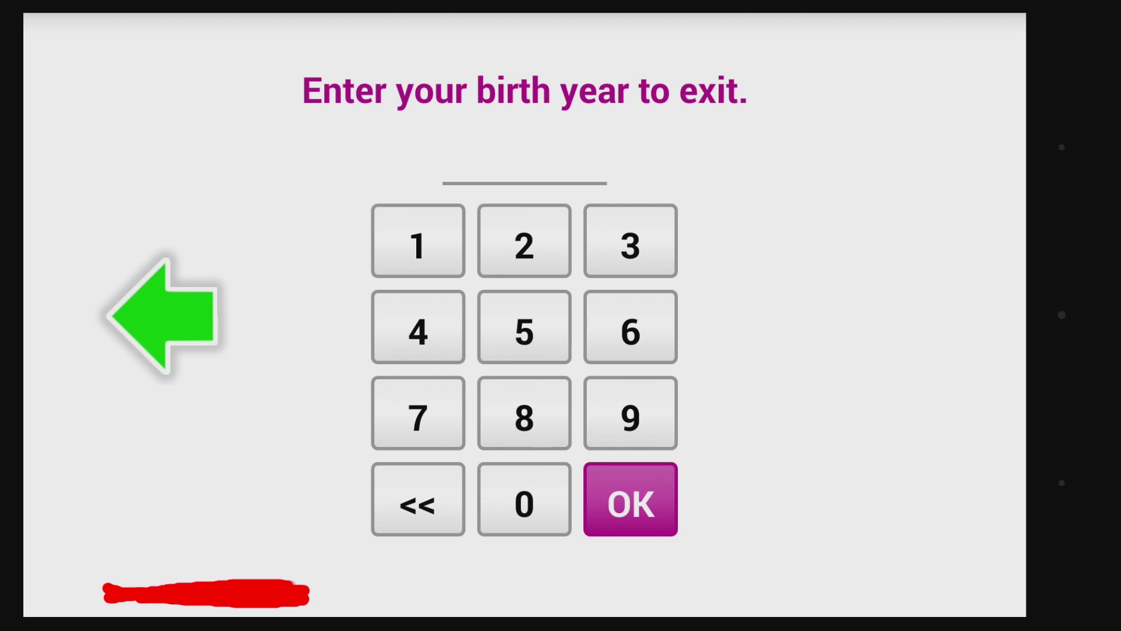
Enter birth year 1981 in the exit prompt and submit it to leave Kid Mode.
left_click(417, 241)
left_click(630, 414)
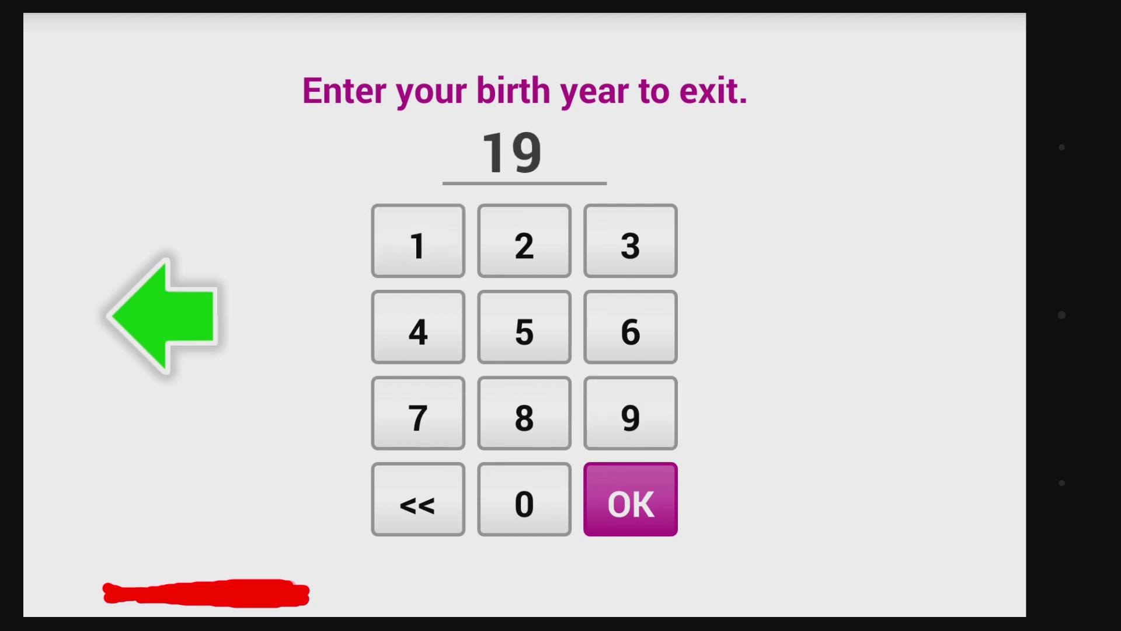
left_click(524, 413)
left_click(416, 241)
left_click(630, 498)
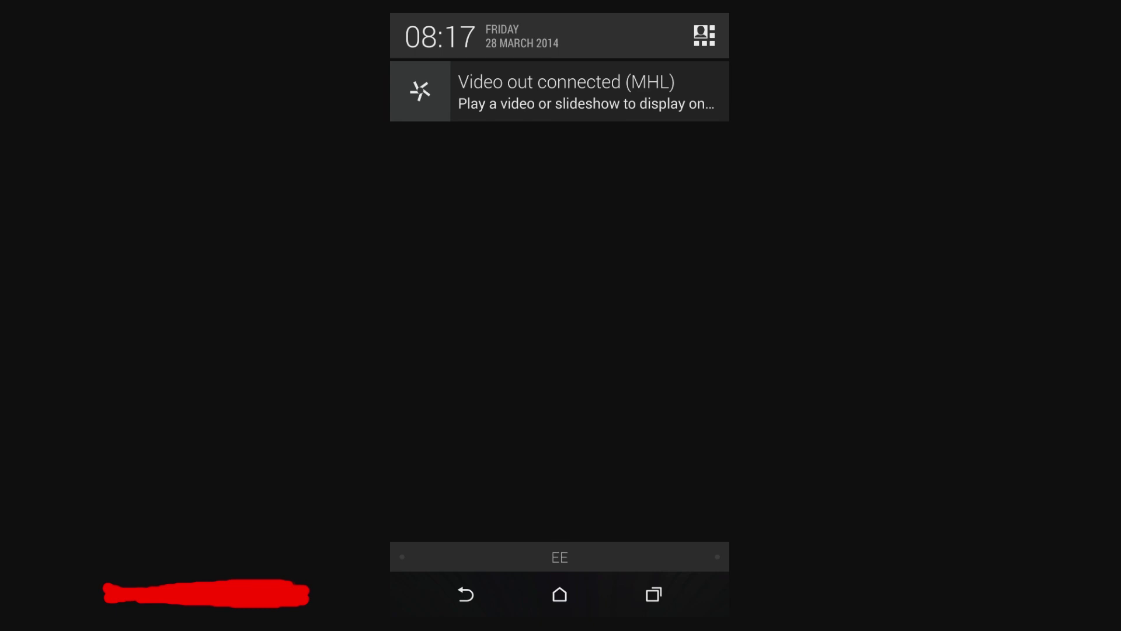
Return to the main Settings list from the notification shade's Quick Settings after leaving Kid Mode.
left_click(704, 35)
left_click(673, 114)
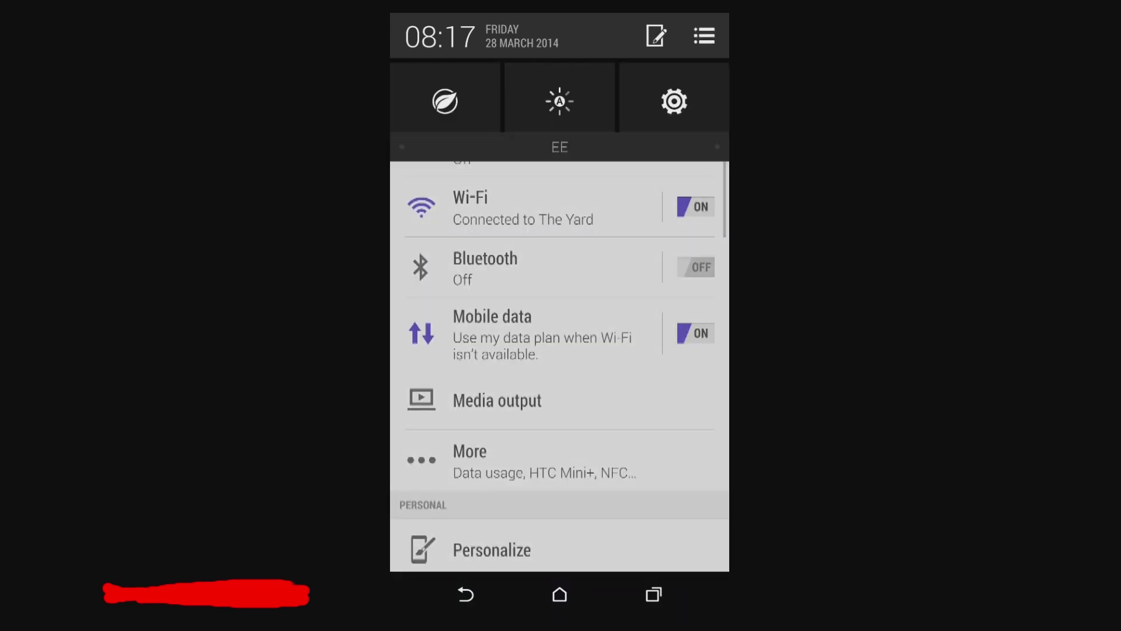
scroll(560, 351, "down", 5)
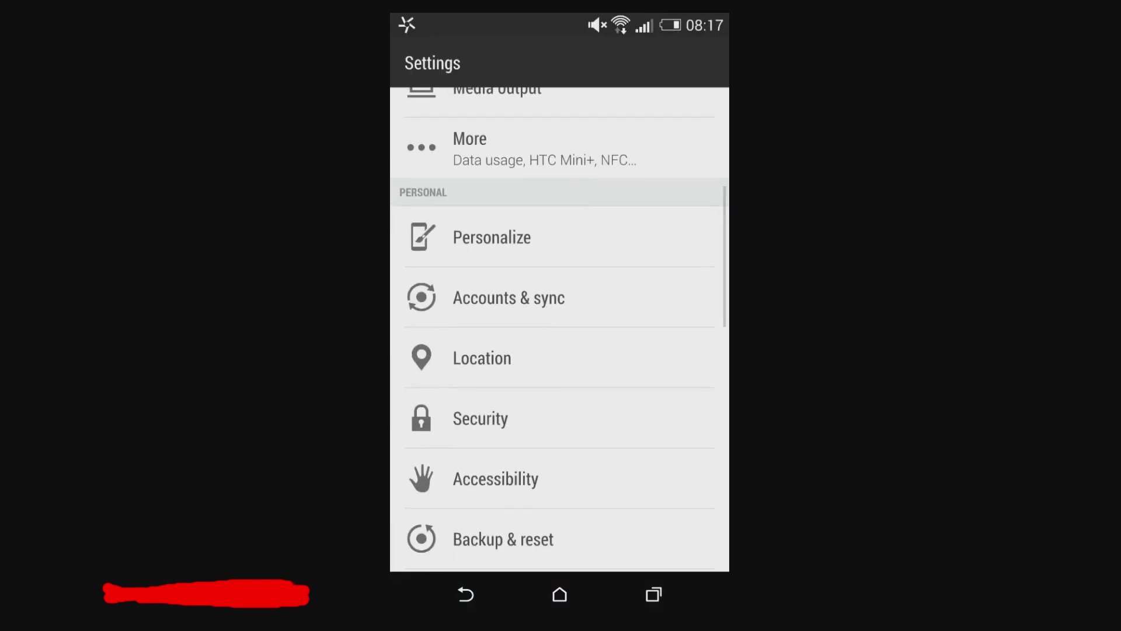